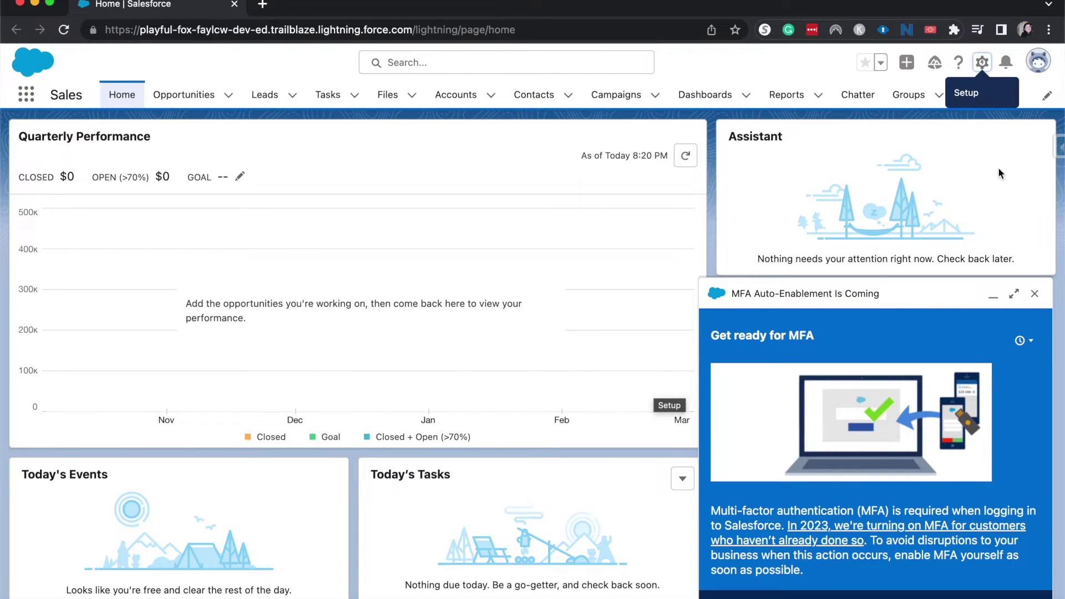
Open Setup from the header's gear menu so it launches in a new tab.
left_click(981, 63)
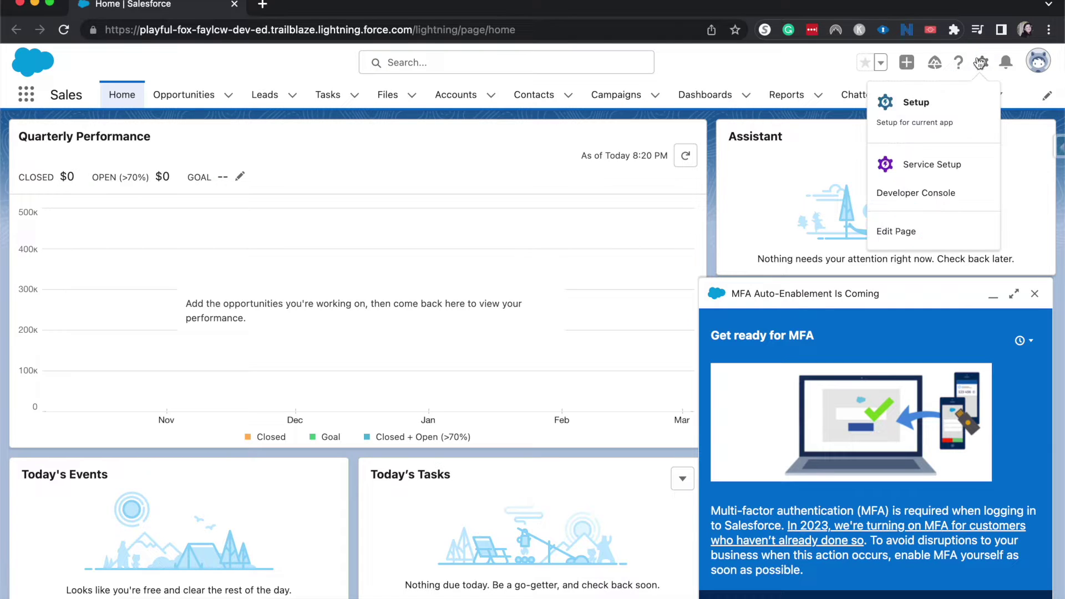
left_click(910, 100)
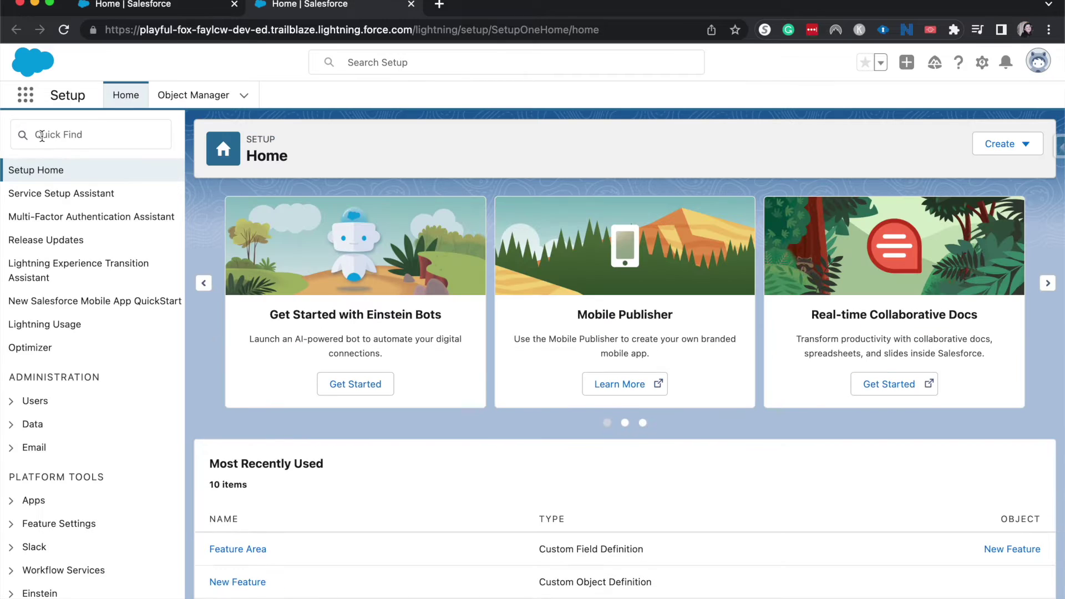
Search Quick Find for 'schema' and open Schema Builder under Objects and Fields.
left_click(40, 135)
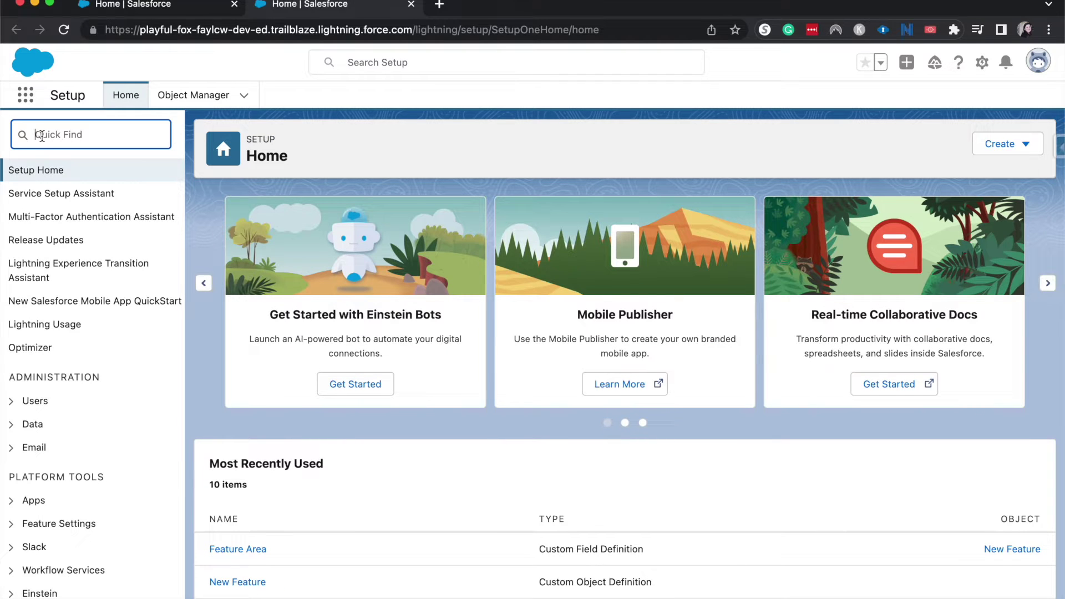
type("schema")
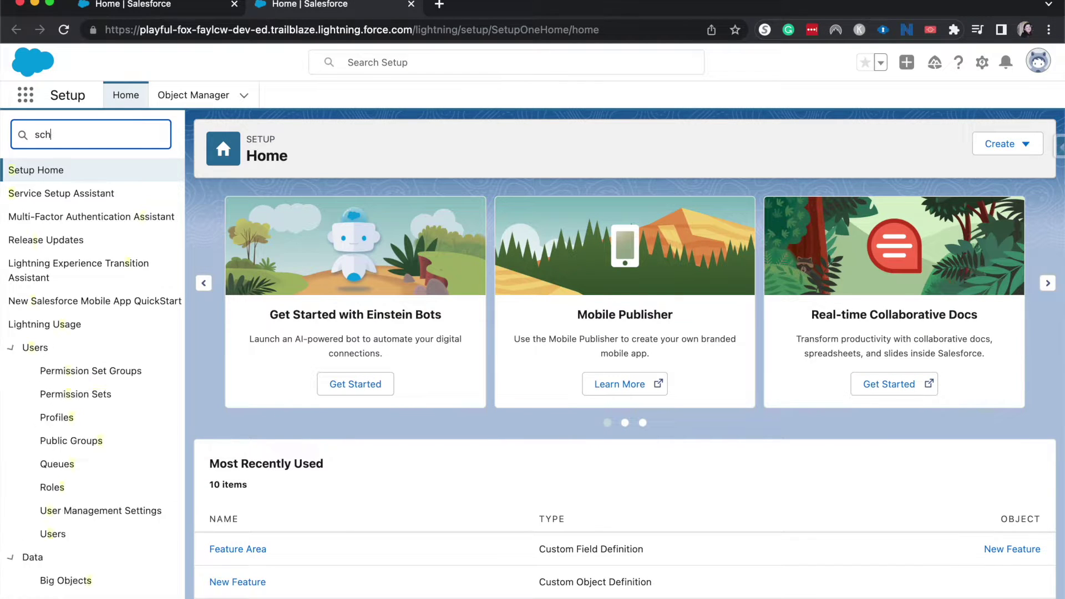
left_click(83, 241)
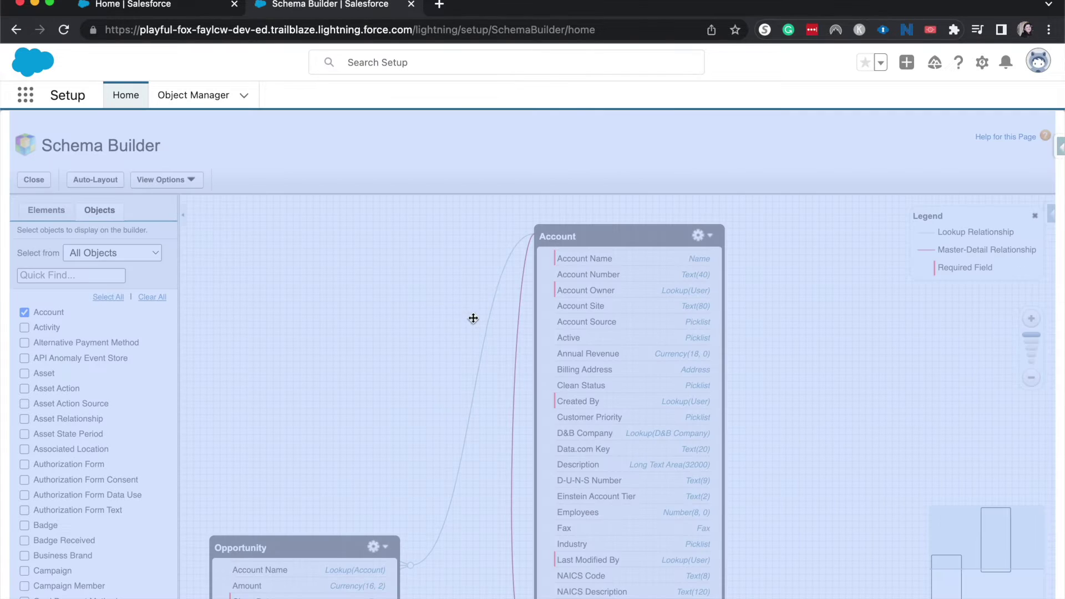
Drag Opportunity up beside Account and zoom out one level so both fit.
left_click_drag(473, 316, 587, 223)
left_click_drag(560, 355, 549, 387)
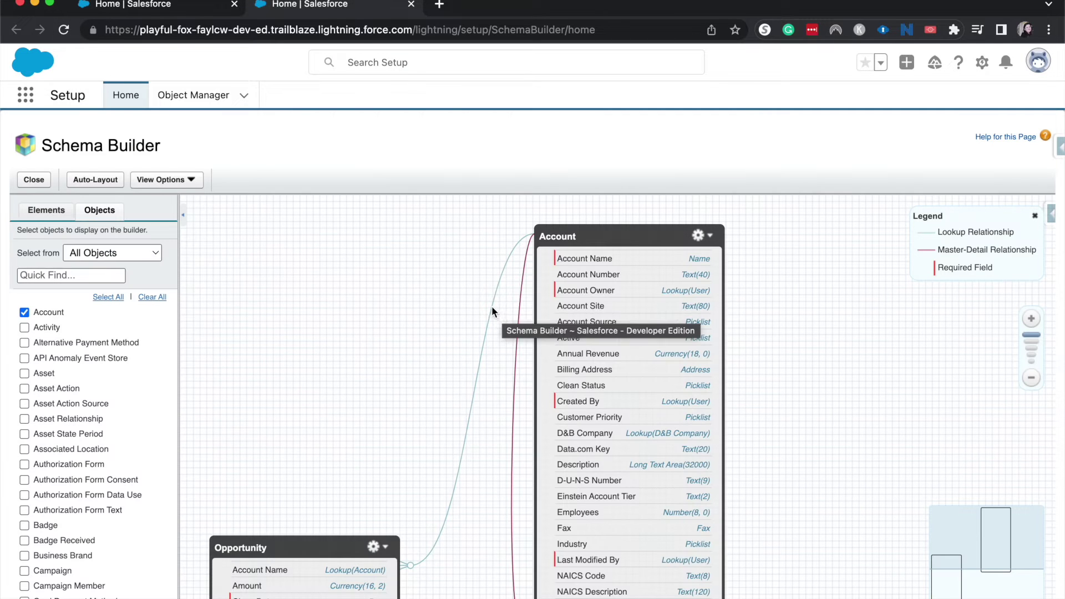
left_click_drag(376, 338, 527, 306)
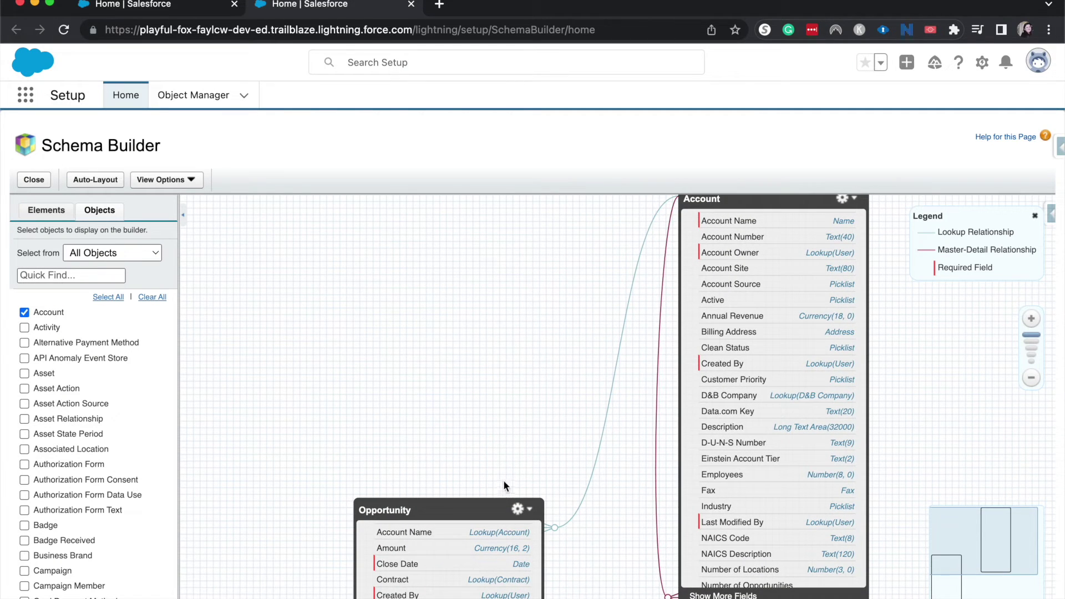
left_click_drag(490, 503, 501, 248)
scroll(986, 418, "down", 2)
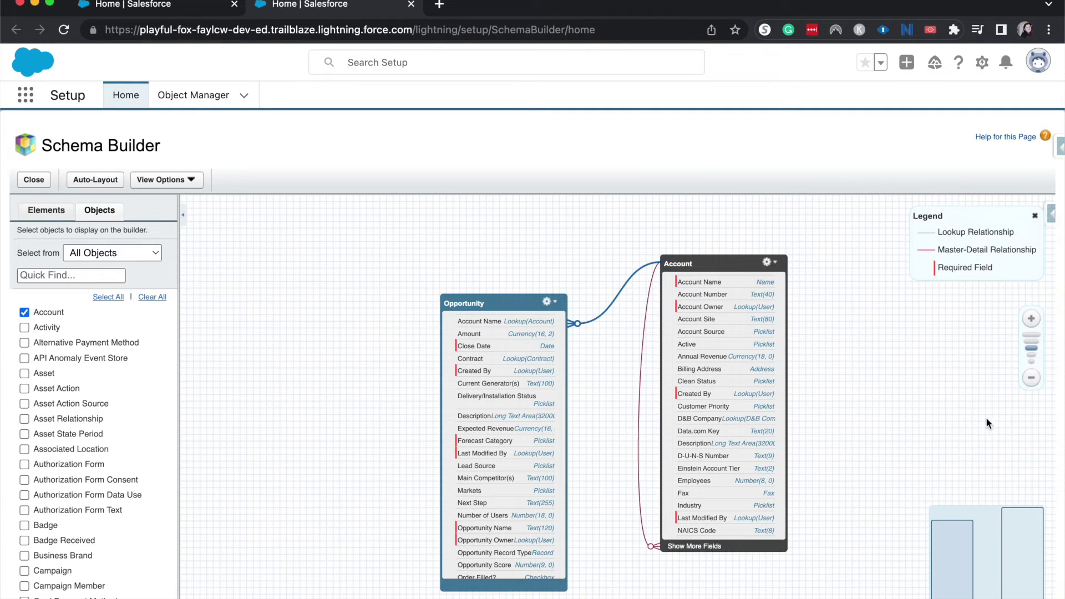
left_click(1032, 382)
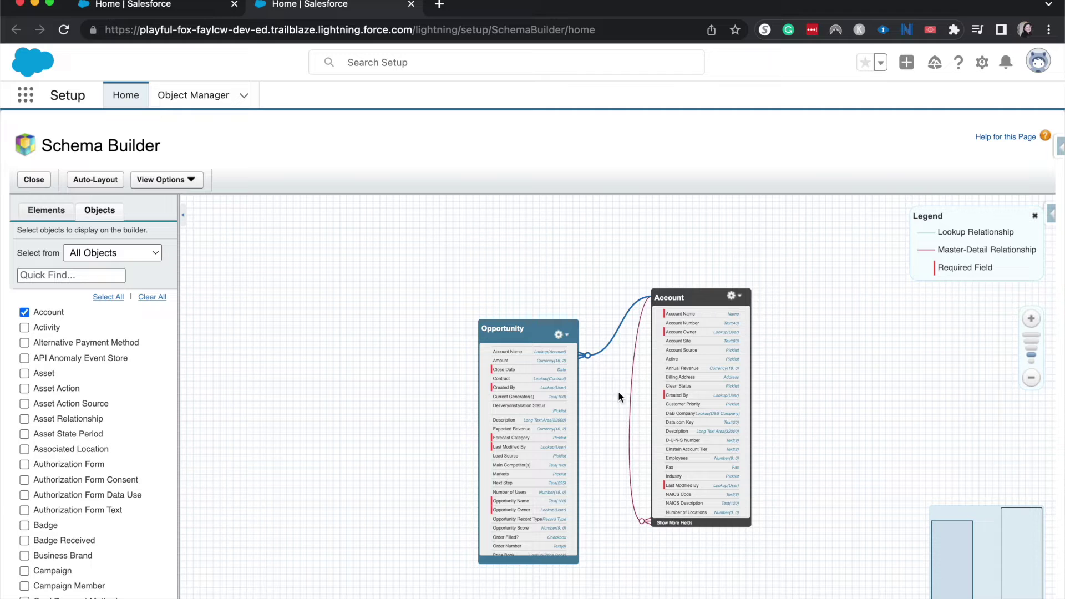
mouse_move(637, 466)
left_click_drag(459, 392, 468, 340)
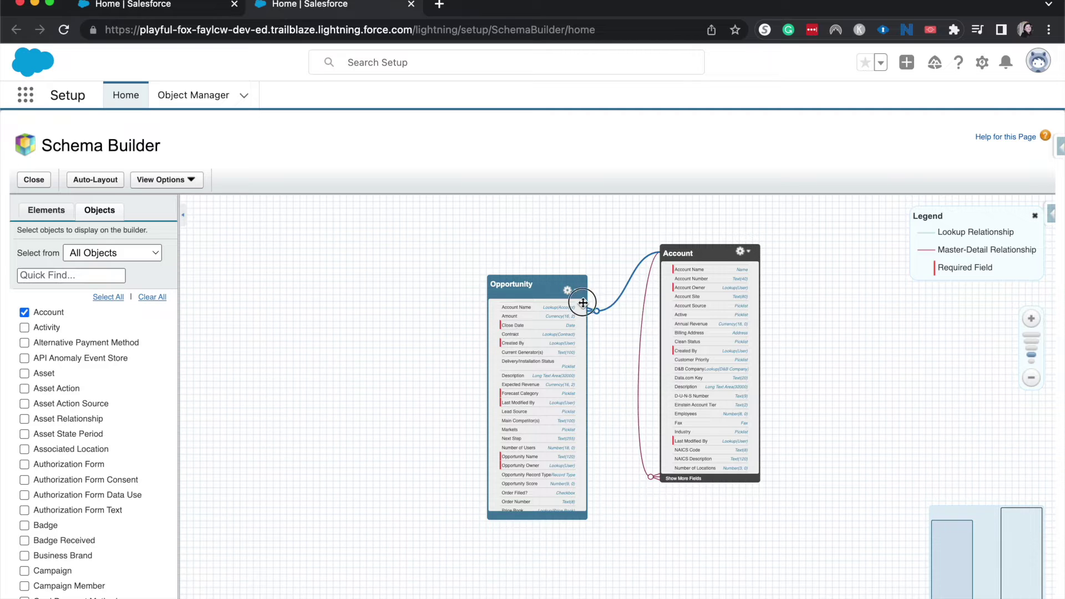
left_click(557, 266)
Level the Opportunity box with Account and add every object to the canvas.
left_click_drag(556, 267, 521, 233)
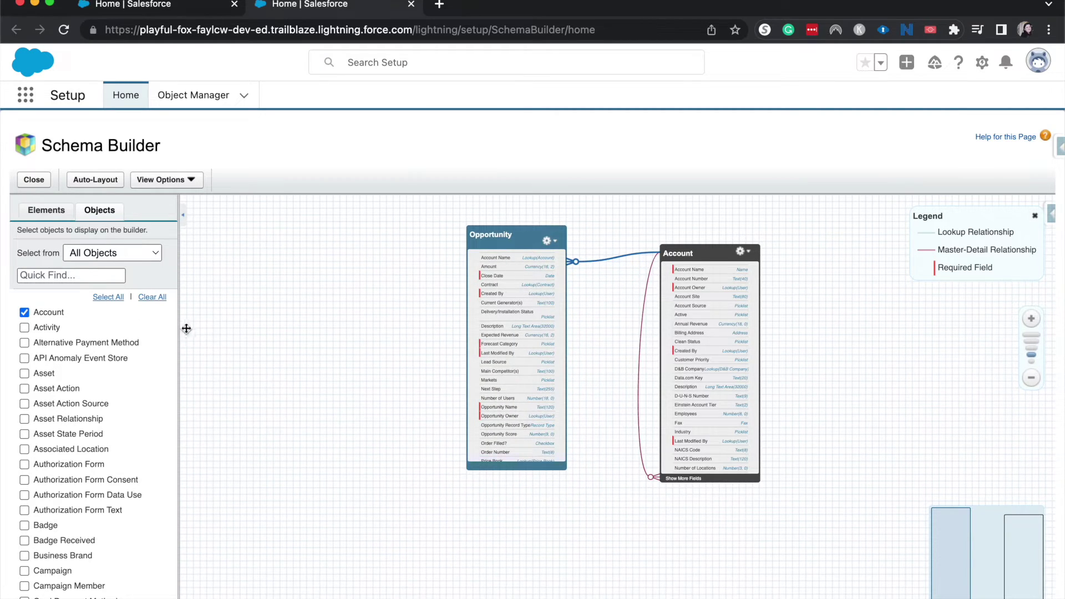
left_click(118, 297)
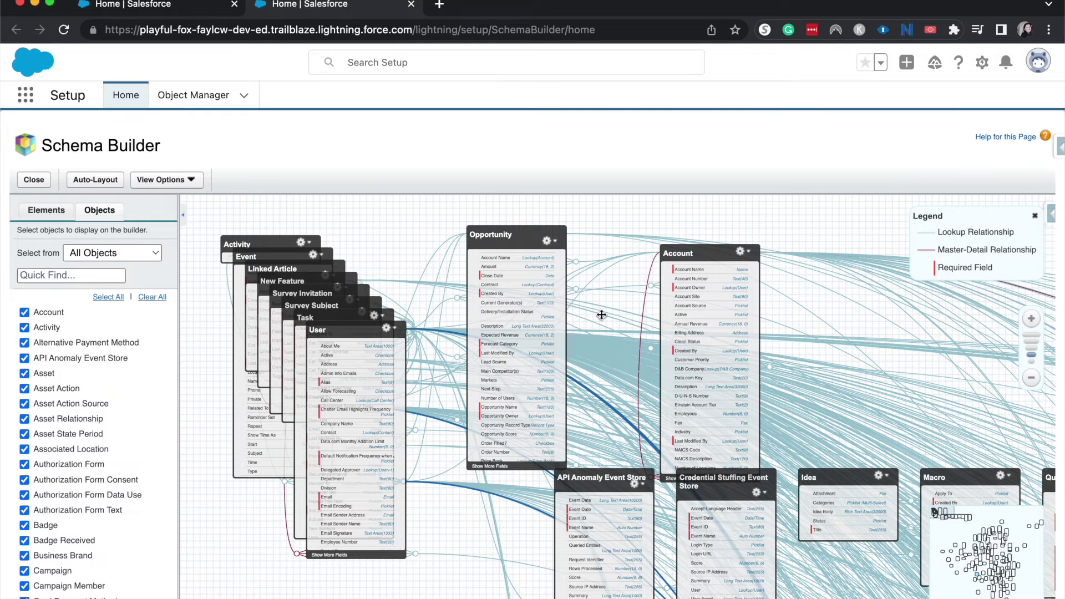
scroll(116, 319, "down", 20)
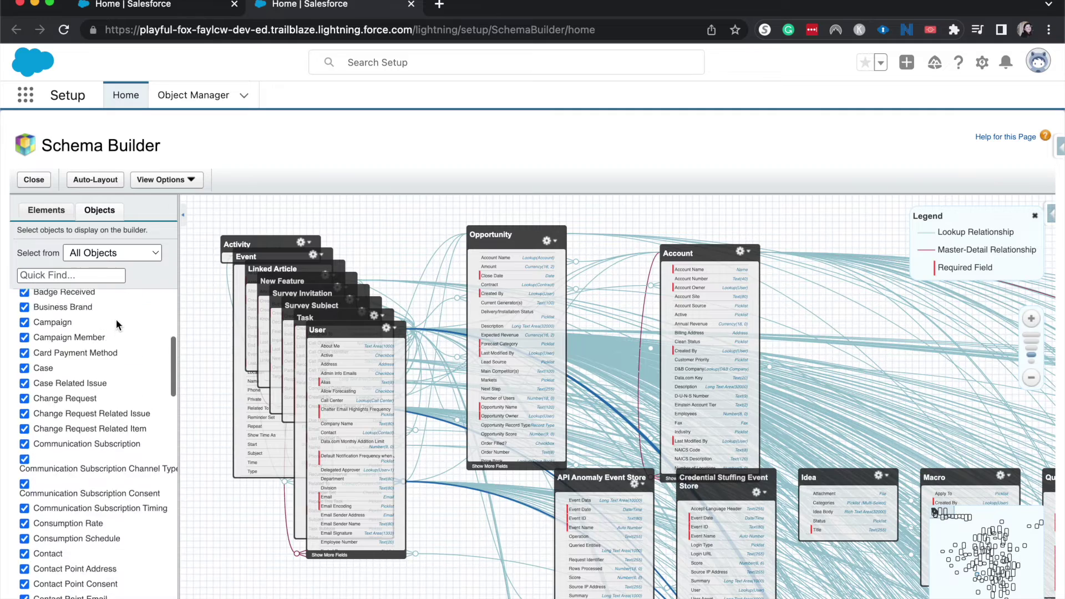
scroll(556, 295, "down", 3)
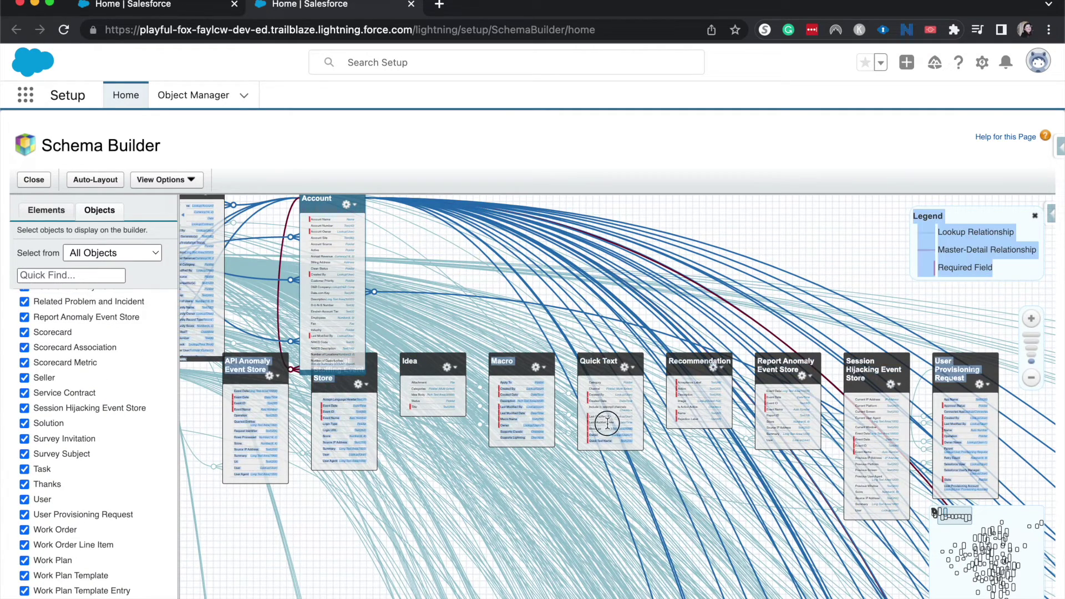
Pan across the full diagram, then clear all objects from the canvas.
scroll(628, 216, "right", 5)
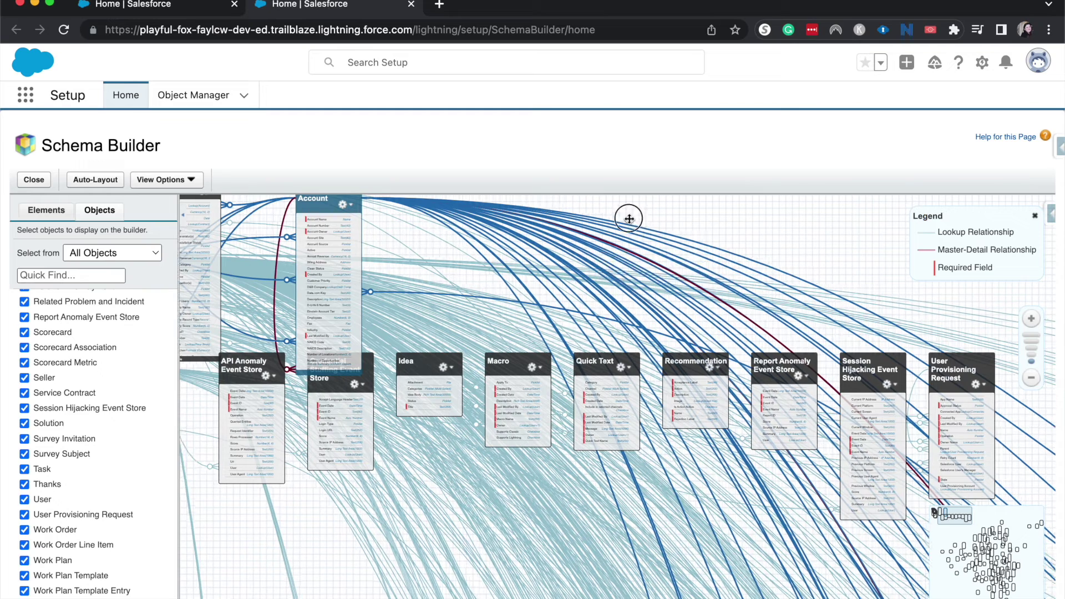
scroll(585, 213, "right", 2)
left_click_drag(585, 279, 177, 171)
scroll(147, 304, "up", 20)
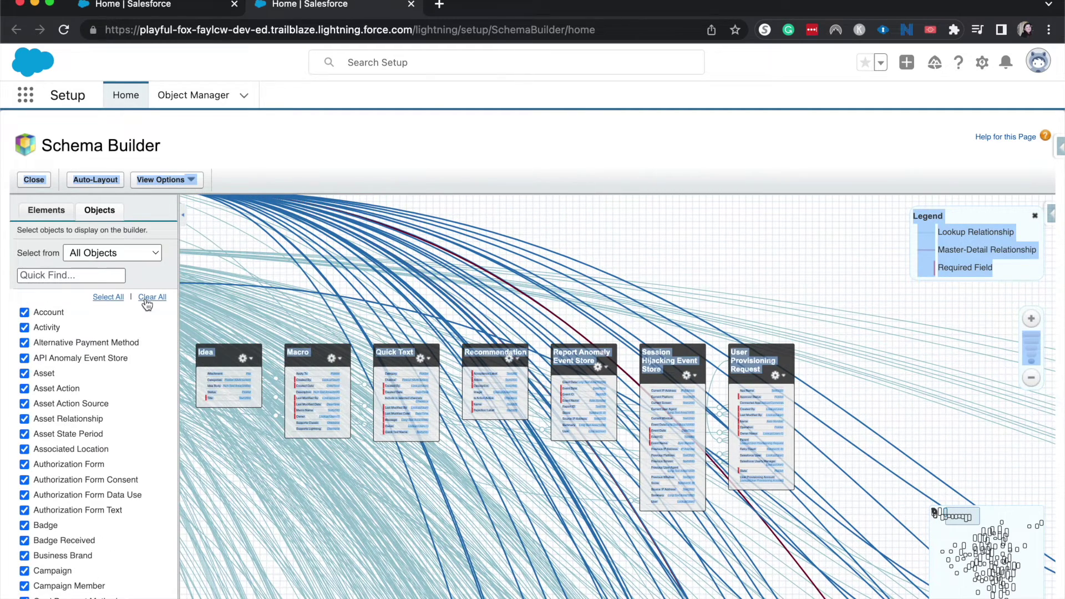
left_click(147, 300)
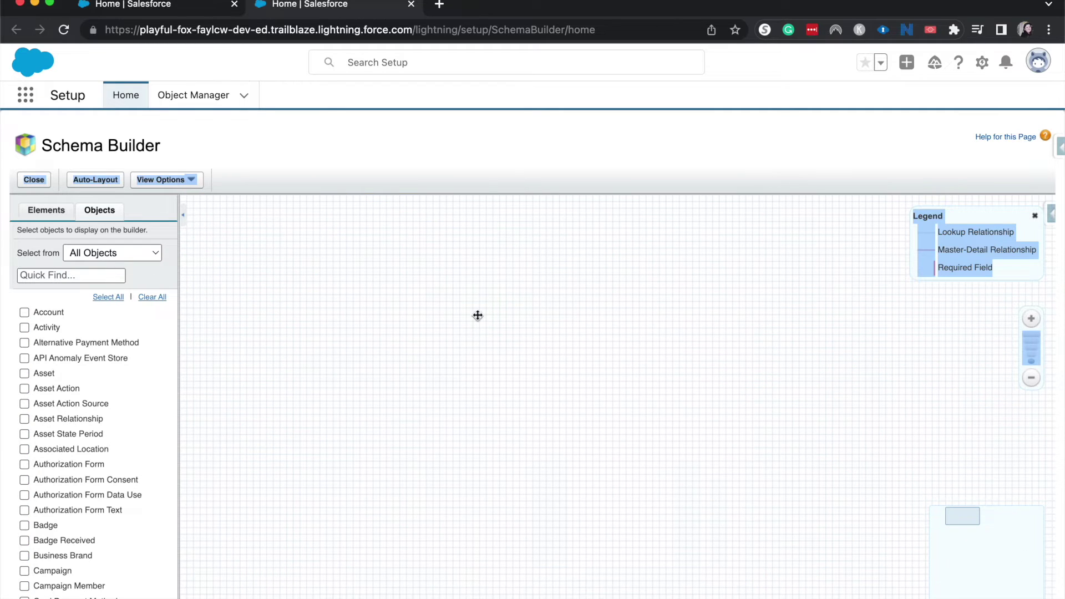
Add Account, Activity and Asset, zoom out three levels, and auto-layout them.
left_click(24, 313)
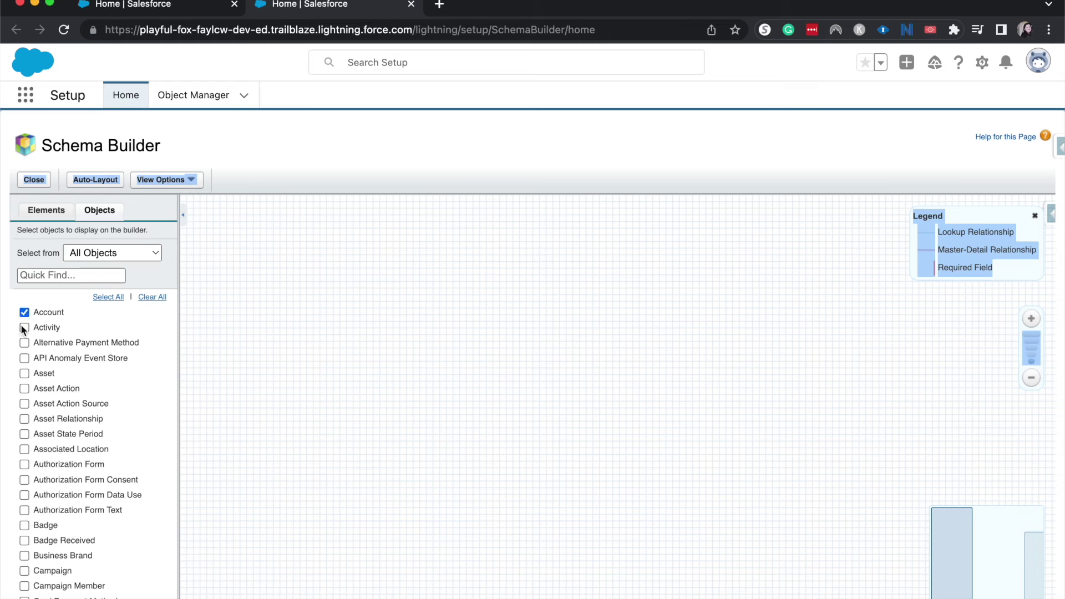
left_click(24, 328)
left_click(24, 372)
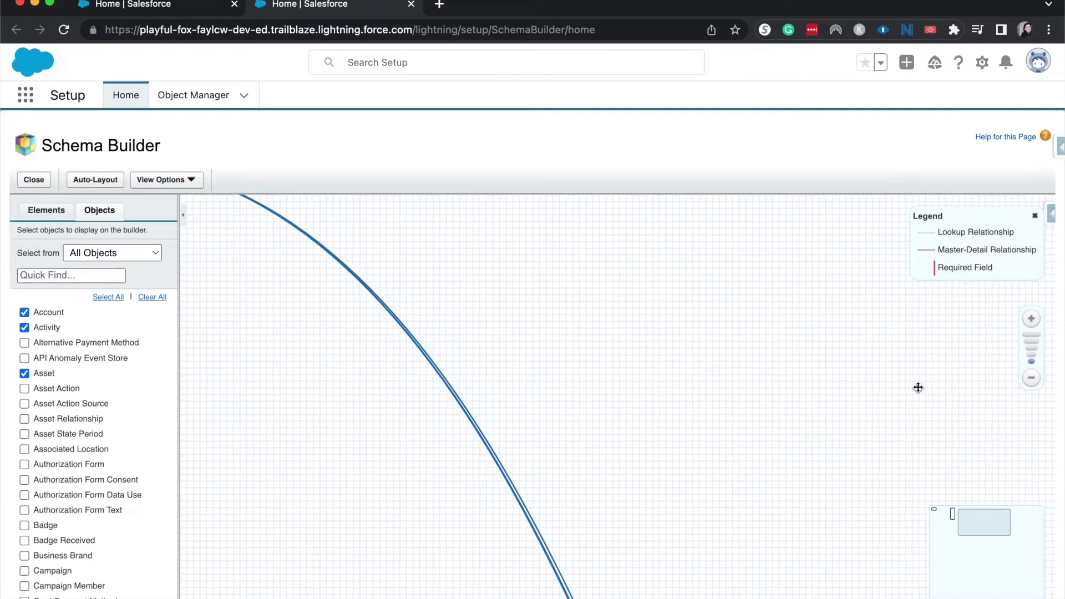
left_click(1031, 379)
left_click(1032, 380)
left_click(1031, 380)
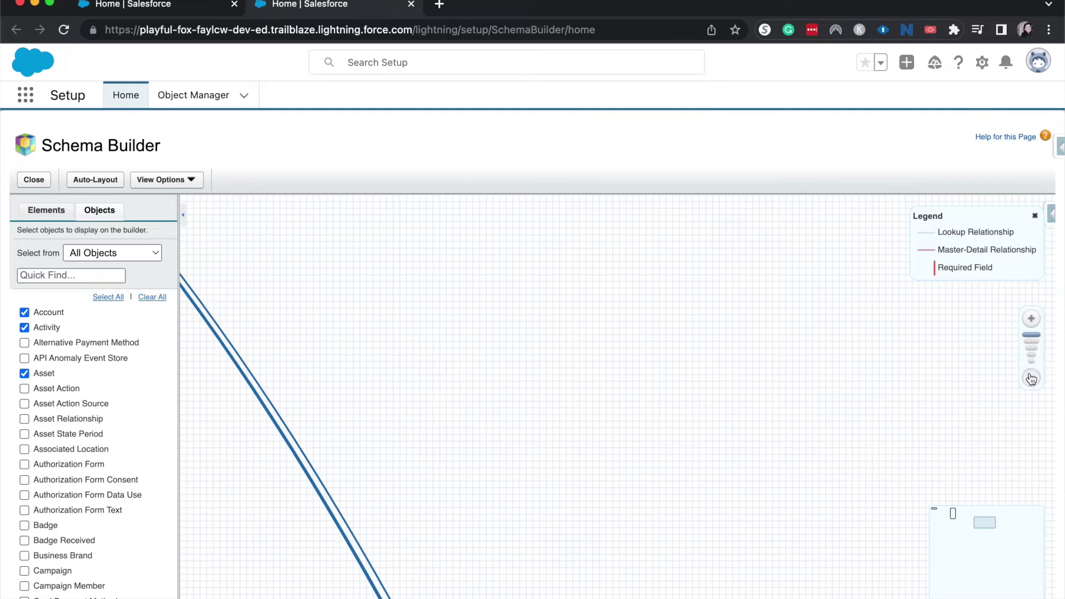
left_click(115, 178)
Rearrange the Asset and Account boxes into view on the canvas.
left_click_drag(250, 435, 531, 286)
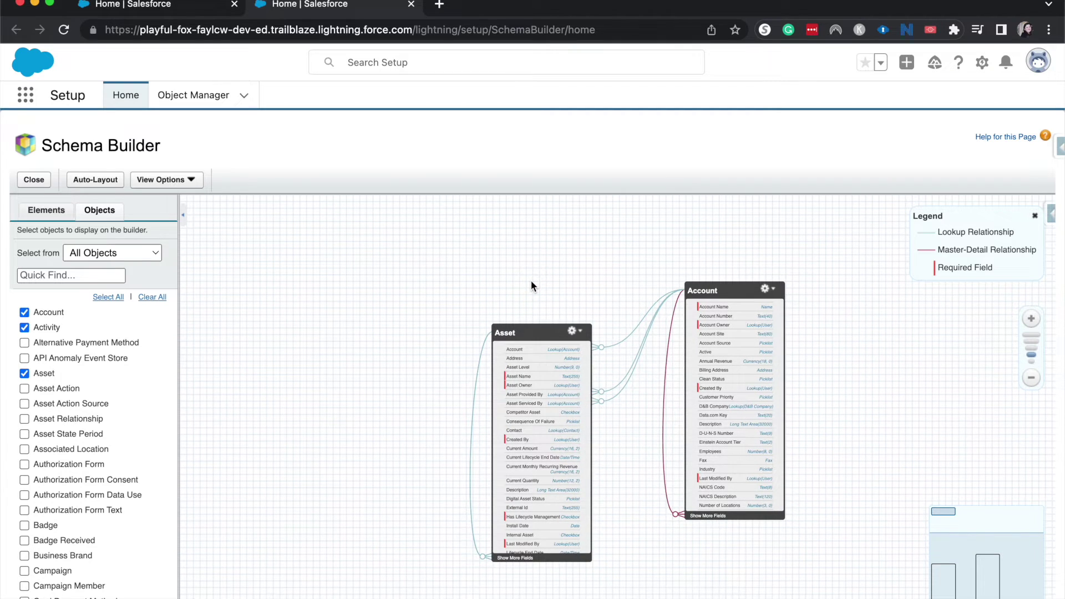
left_click_drag(468, 249, 369, 248)
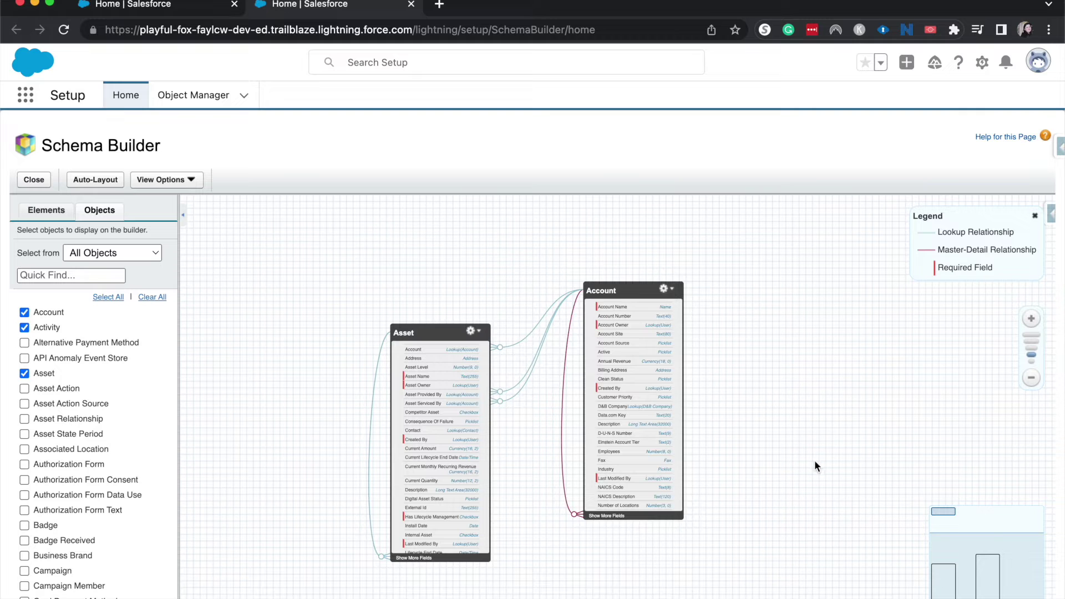
left_click_drag(368, 452, 374, 428)
left_click_drag(445, 435, 442, 363)
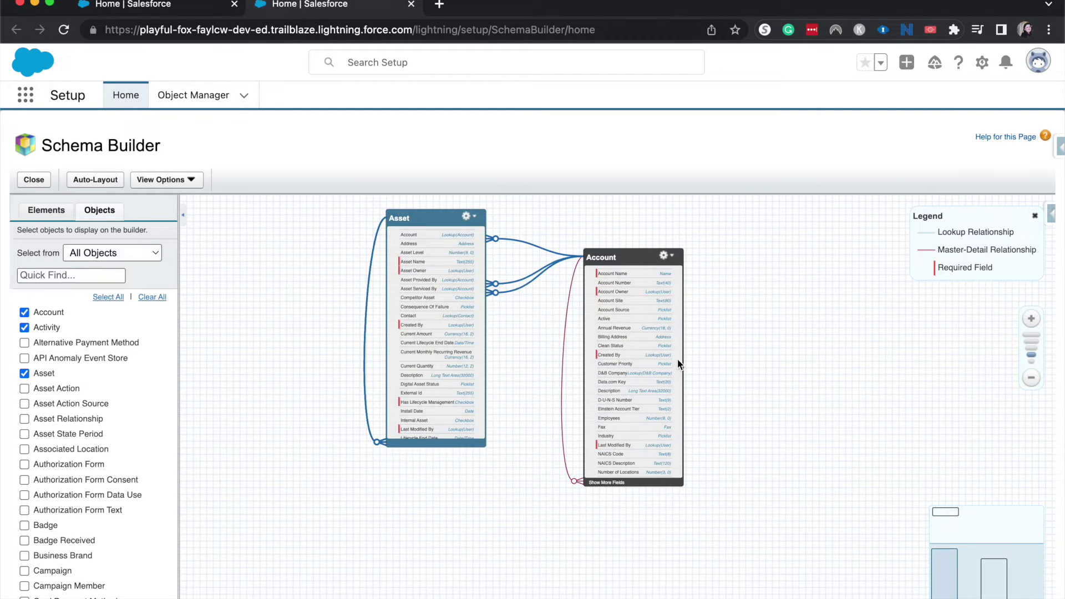
left_click(655, 357)
left_click(437, 314)
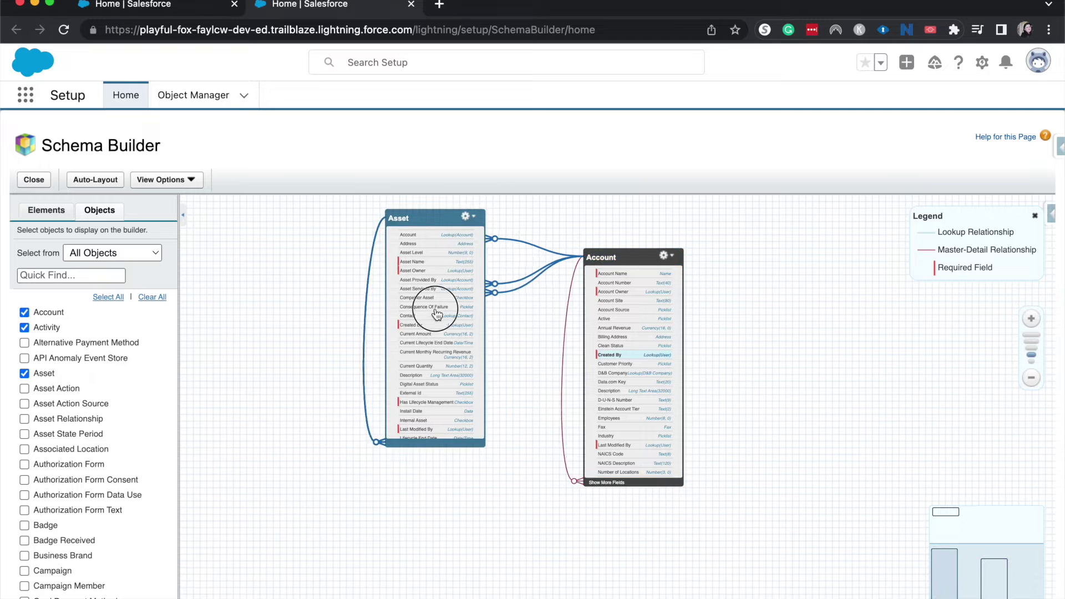
left_click_drag(438, 314, 423, 385)
Move Activity closer to the others, check its options menu, then clear all objects.
left_click_drag(352, 287, 613, 436)
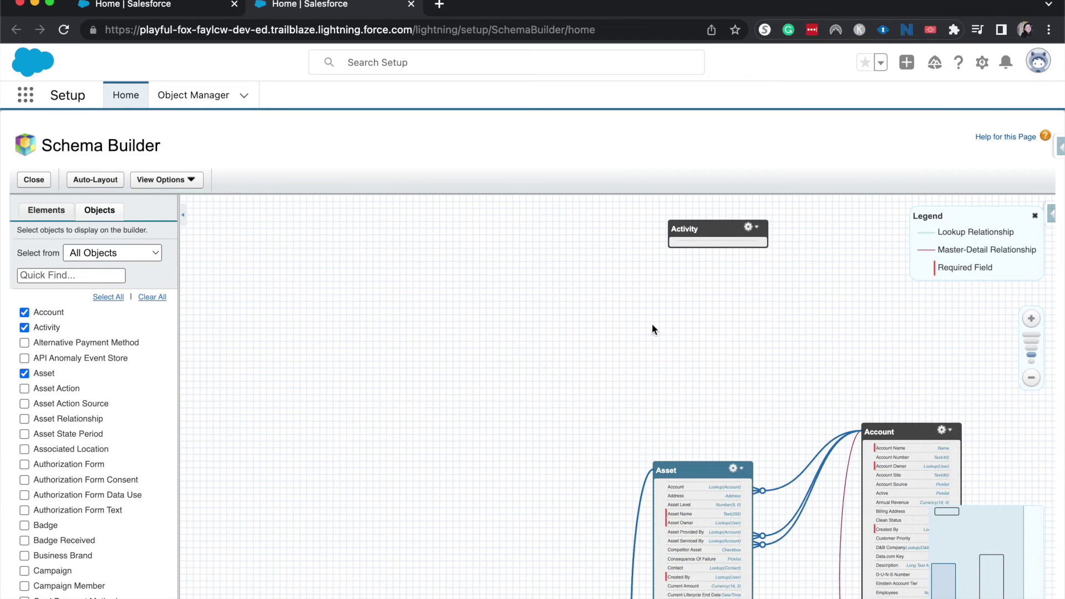
left_click_drag(716, 227, 591, 290)
left_click(633, 292)
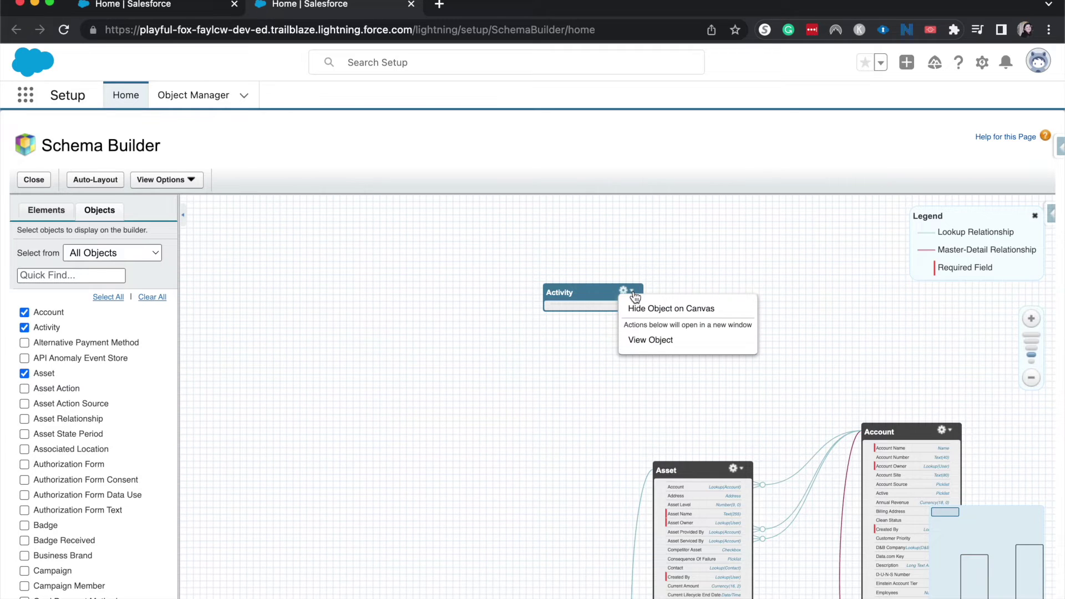
left_click(478, 304)
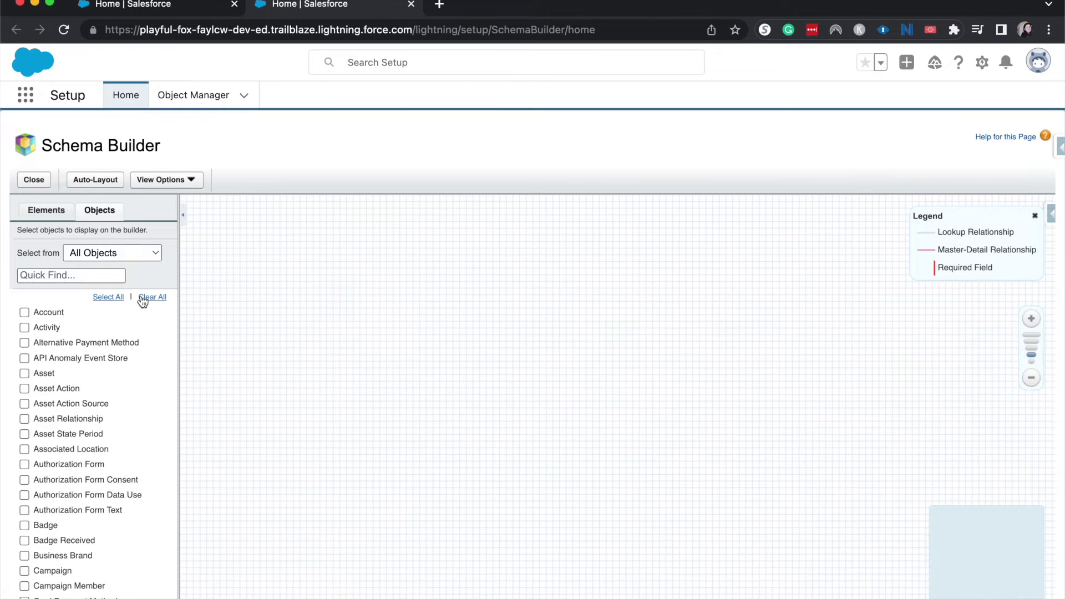
left_click(46, 212)
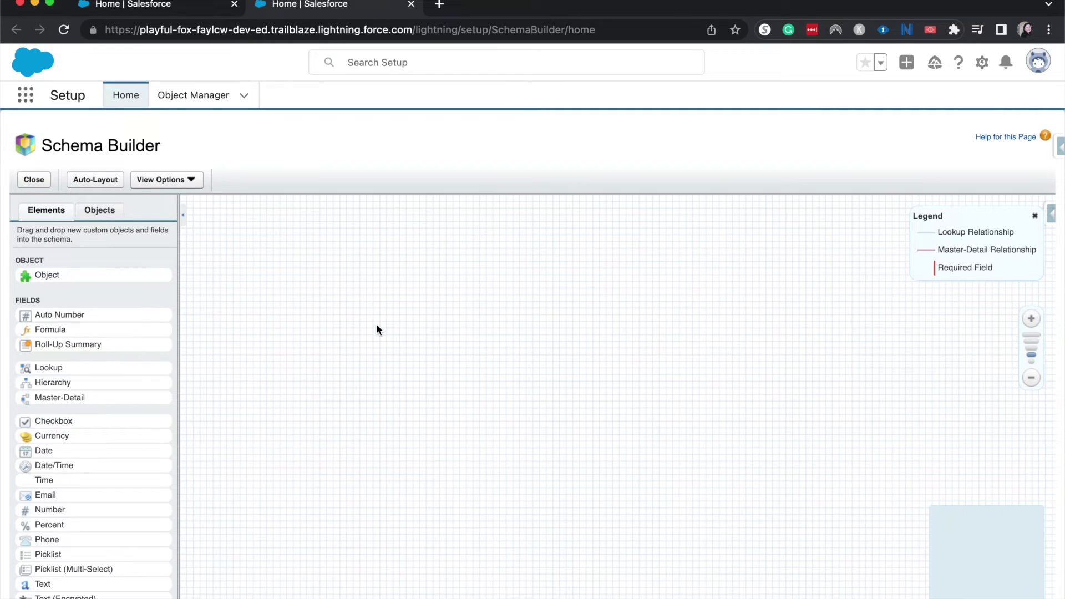
Drag a new Object from the Elements palette onto the canvas.
scroll(151, 436, "down", 2)
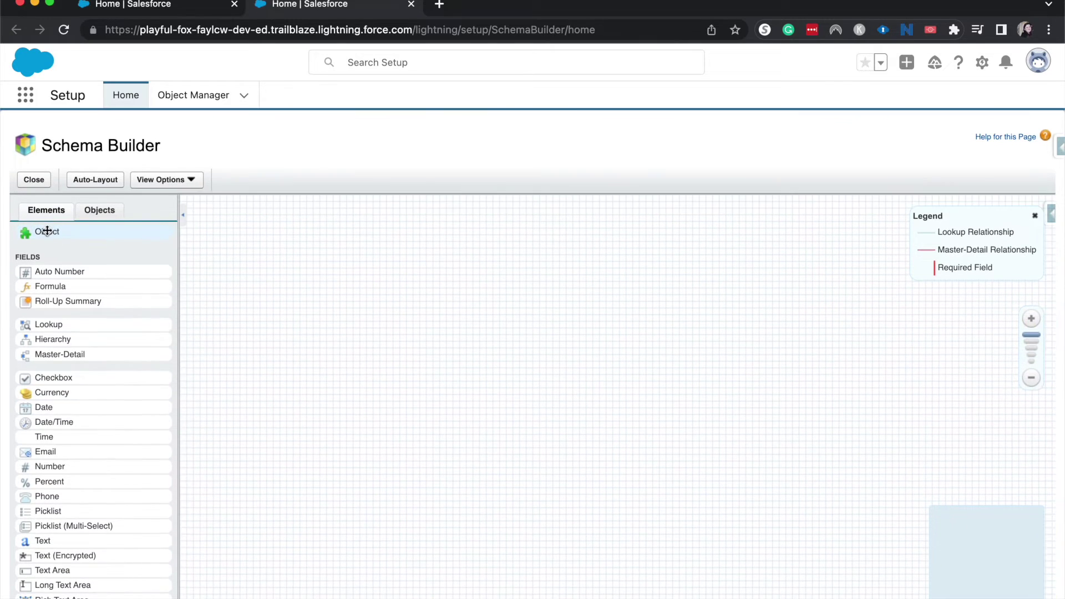
left_click_drag(47, 231, 489, 272)
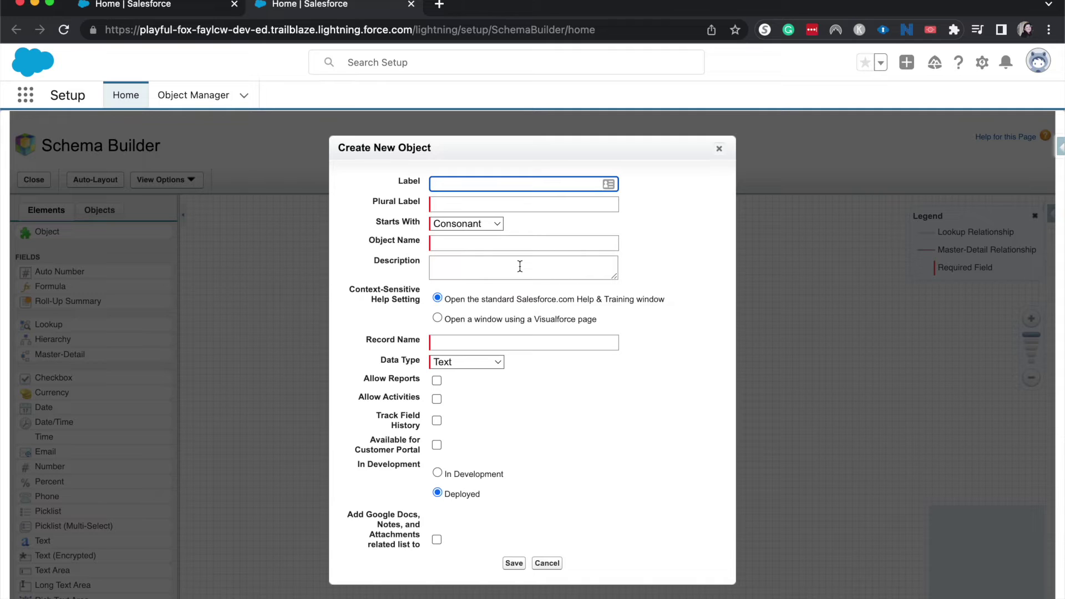
Label the new object 'Project' with plural label 'Projects'.
type("Project")
key("Tab")
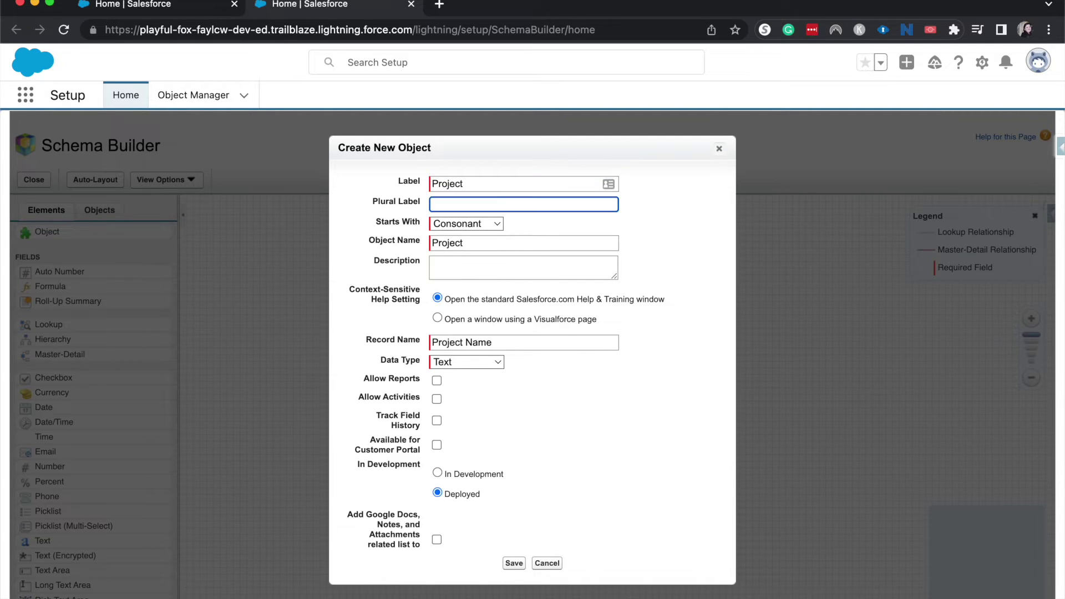
type("Projects")
mouse_move(499, 595)
scroll(551, 302, "down", 1)
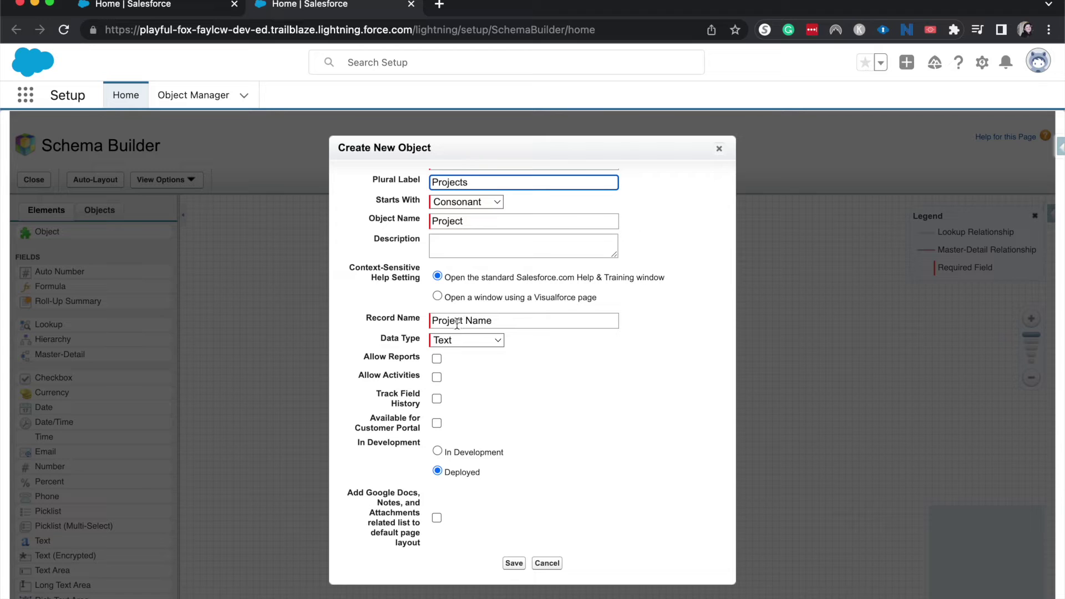
Enable reports, activities, field history tracking and attachments, then save the object.
left_click(437, 359)
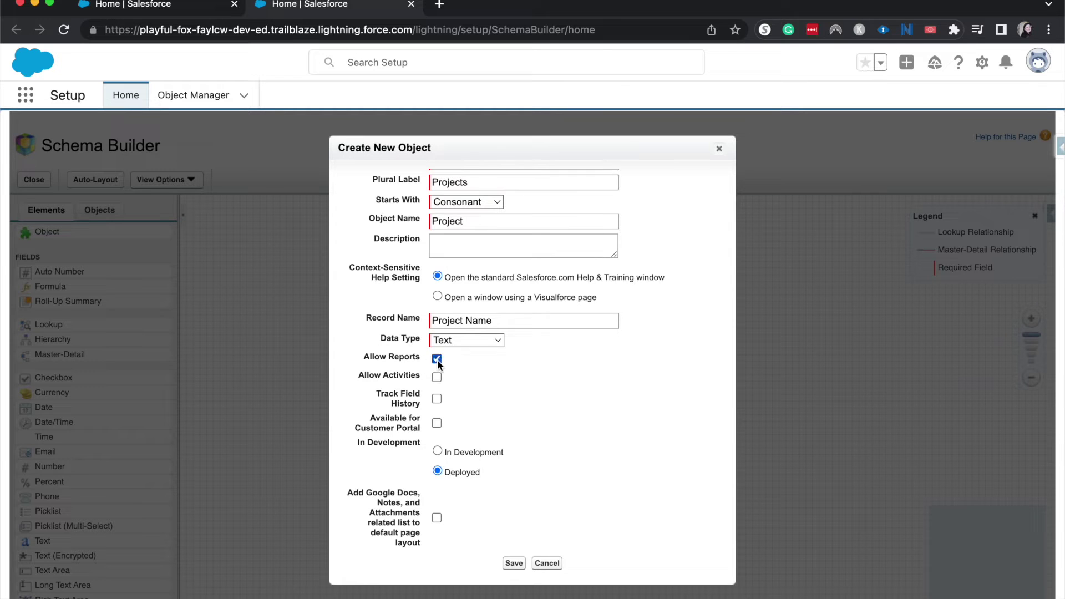
left_click(437, 377)
left_click(436, 398)
left_click(438, 519)
left_click(515, 564)
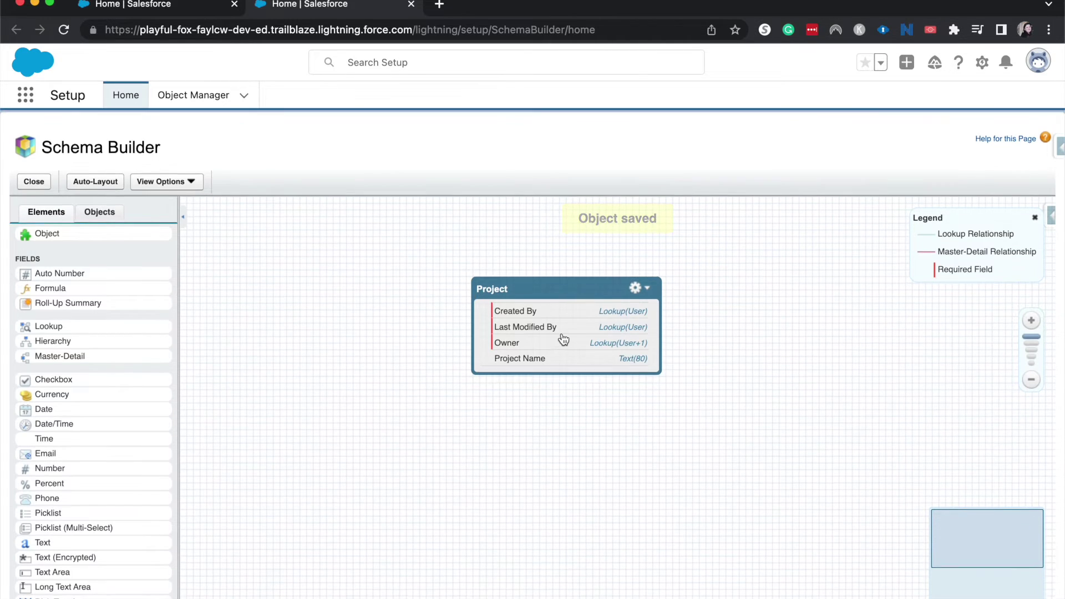
Drag the Project object box up and to the left on the canvas.
scroll(563, 335, "down", 5)
left_click_drag(577, 369, 496, 411)
scroll(401, 347, "up", 3)
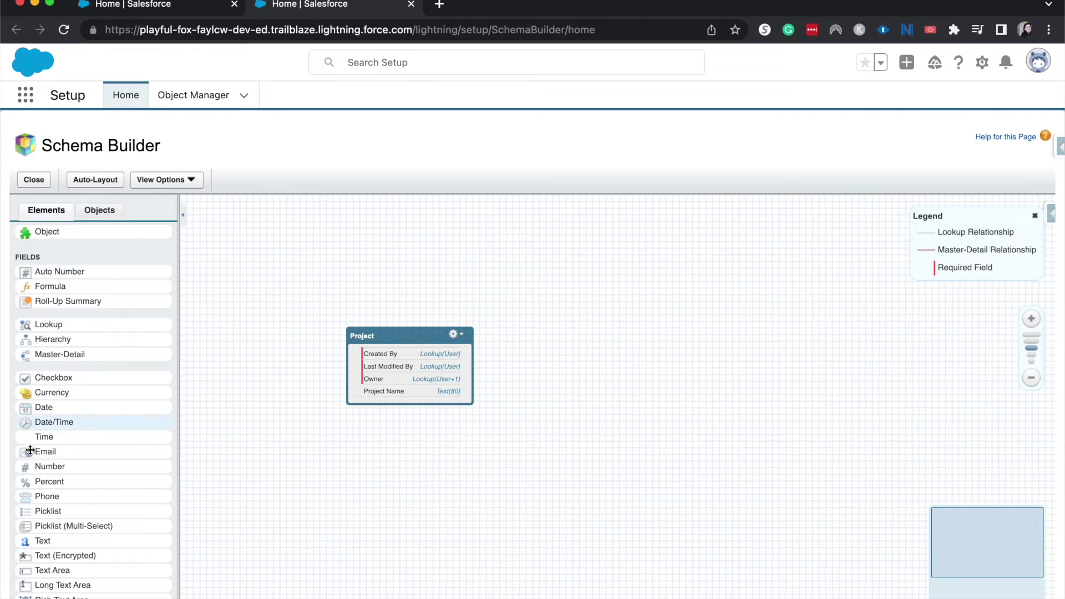
Add Auto Number field 'Project Number' to Project, format A-{0000}, starting at 1.
left_click_drag(103, 273, 423, 371)
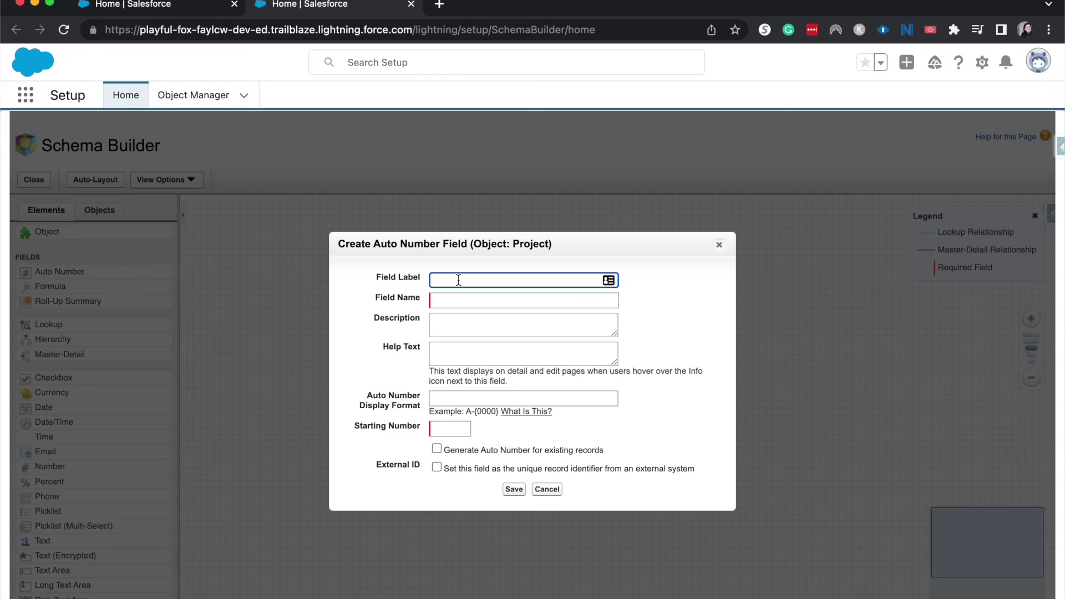
type("Project Number")
key("Tab")
key("Tab")
key("Tab")
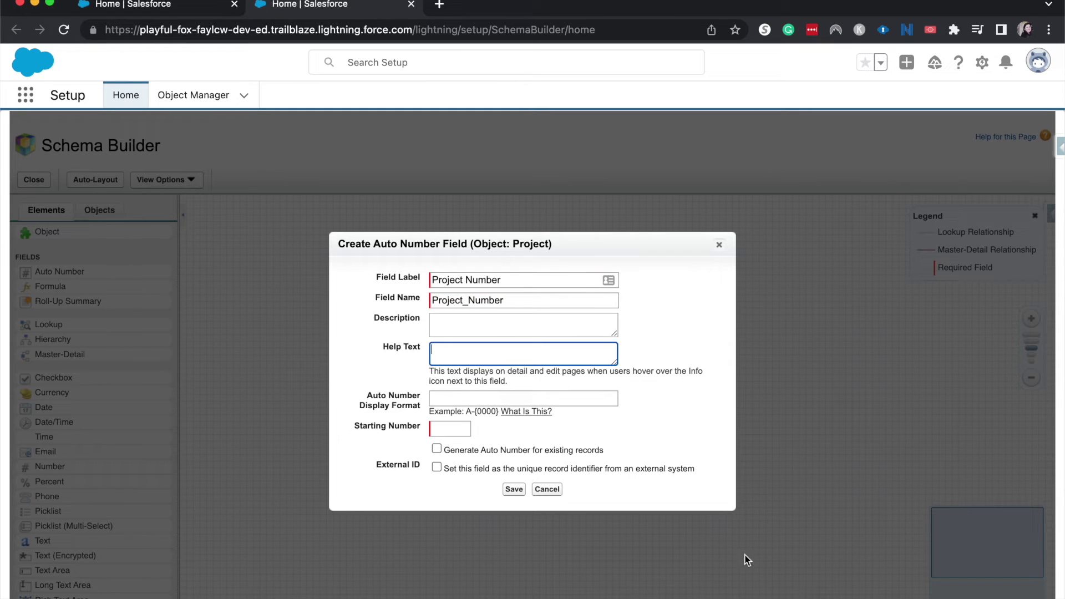
left_click(531, 398)
type("A-")
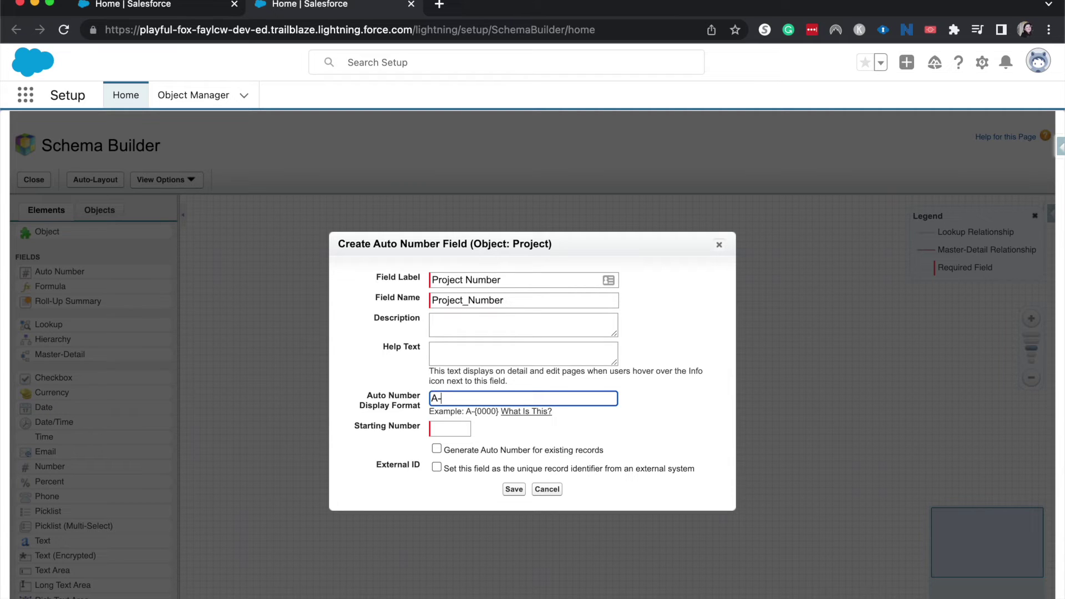
type("{0000}")
left_click(438, 430)
type("1")
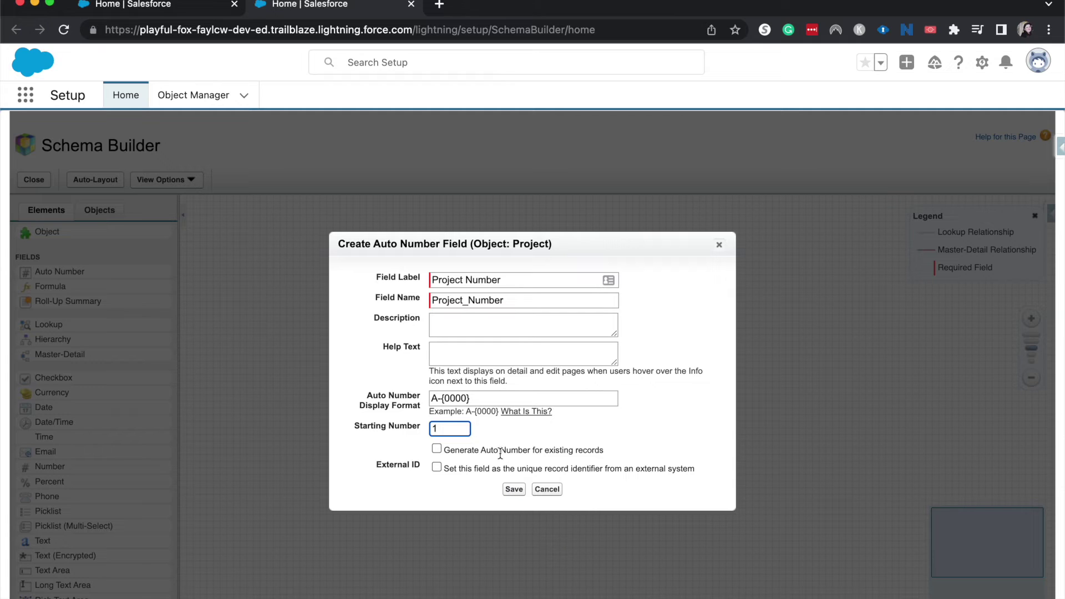
left_click(515, 490)
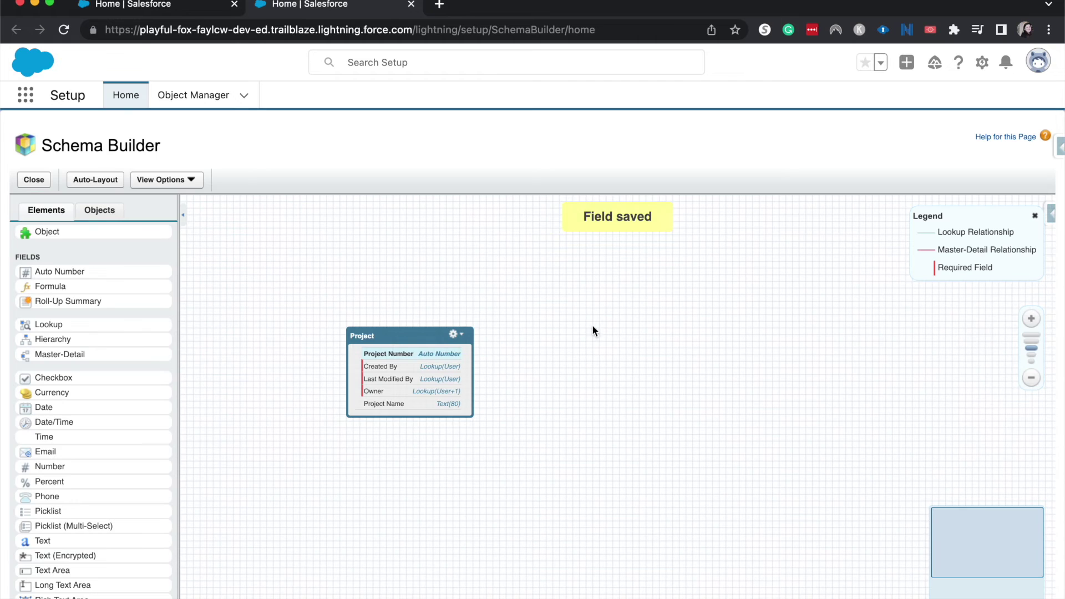
Reposition the Project box and add Opportunity to the canvas via Quick Find 'opp'.
left_click_drag(447, 361, 516, 363)
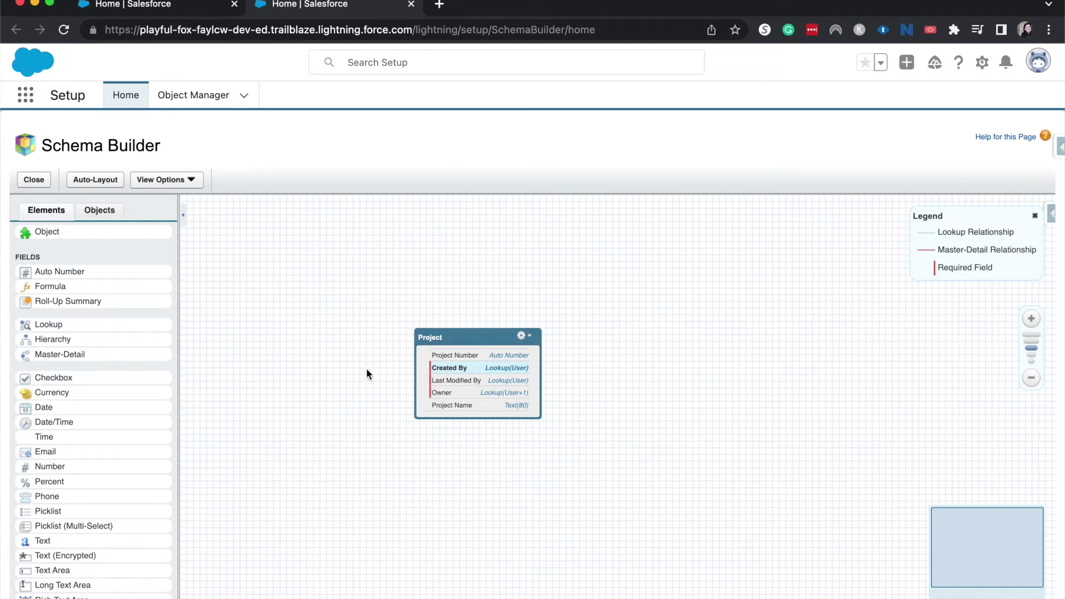
left_click_drag(469, 354, 422, 346)
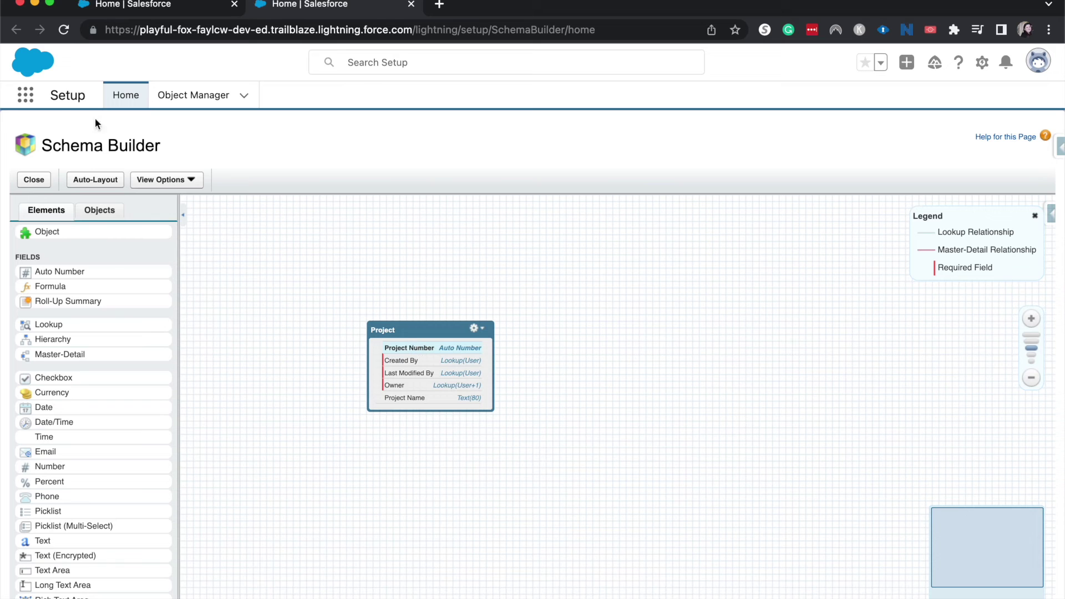
left_click(82, 210)
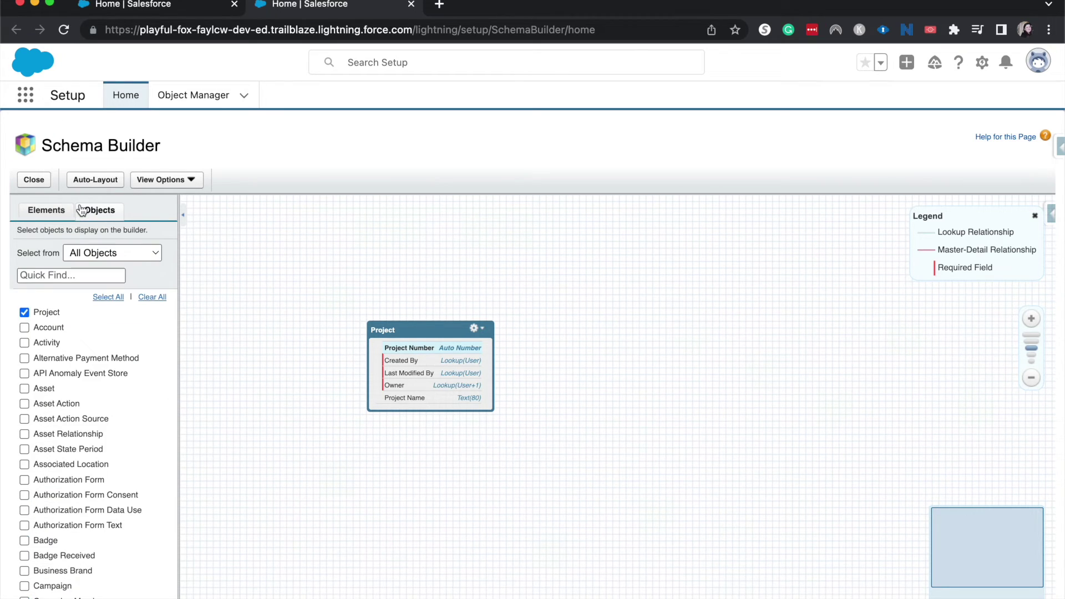
scroll(51, 350, "down", 1)
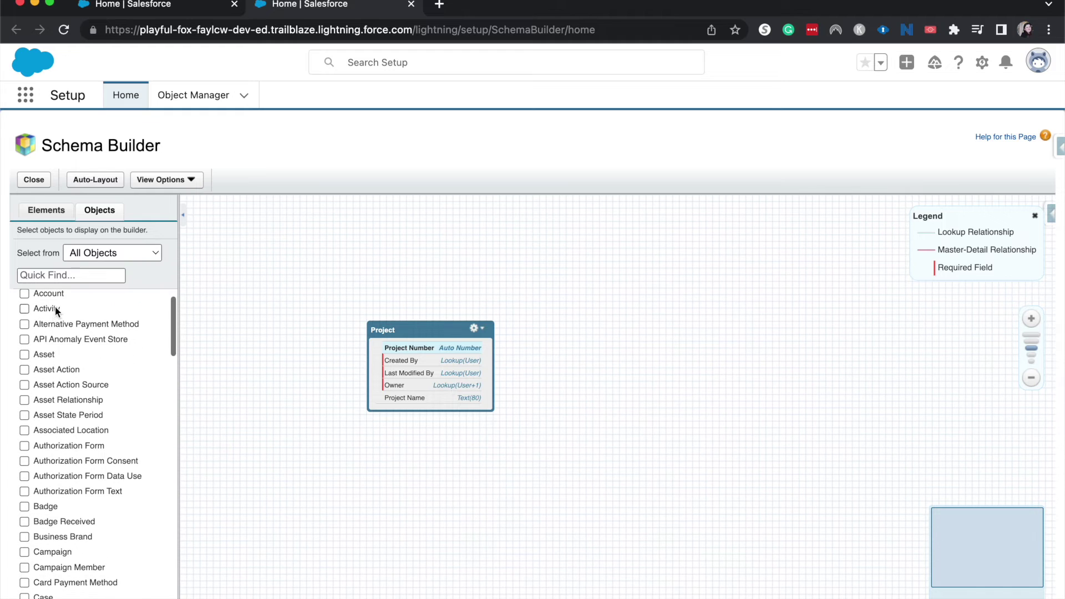
left_click(42, 268)
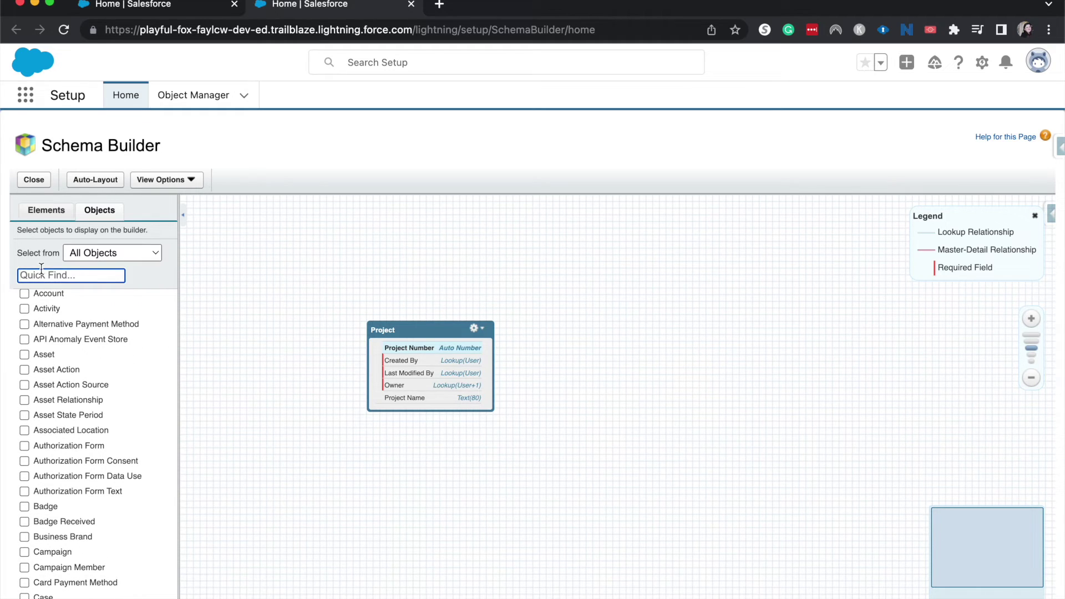
type("opp")
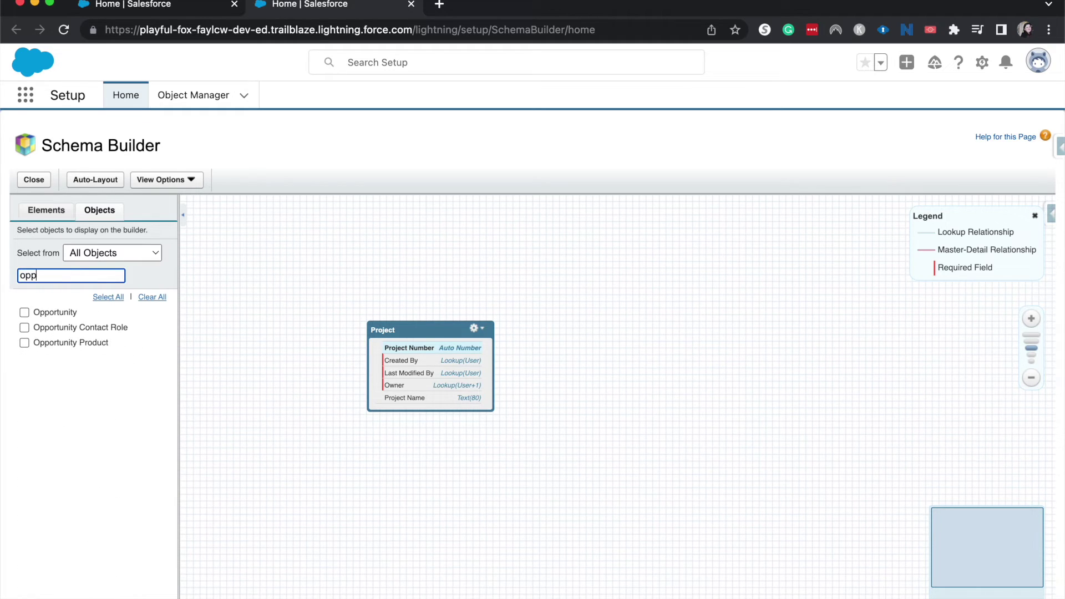
left_click(25, 313)
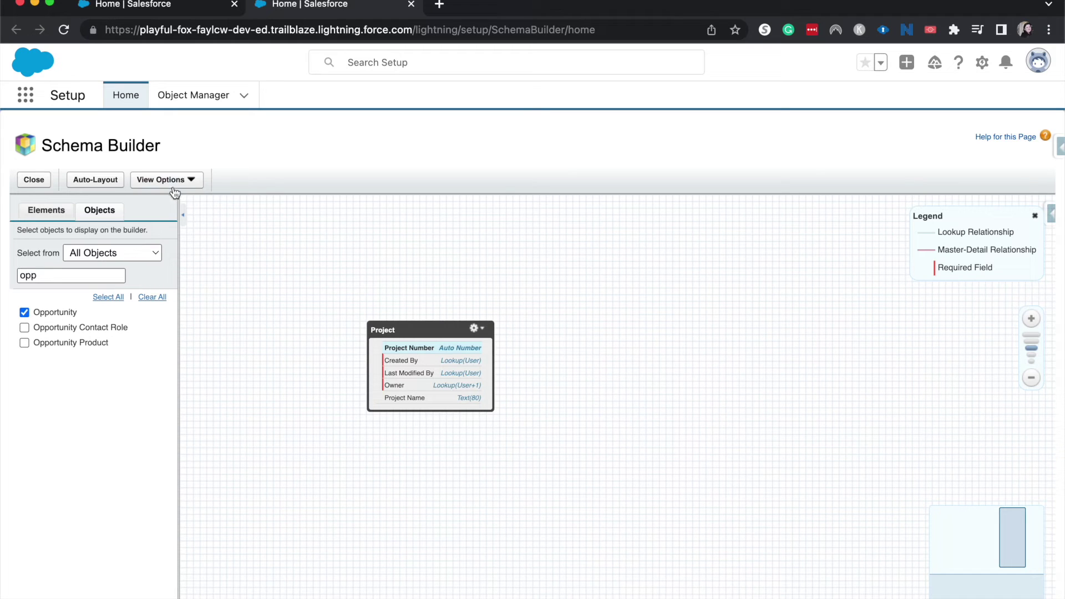
Auto-layout and arrange Project and Opportunity side by side, then drop a Lookup field onto Project.
left_click(89, 179)
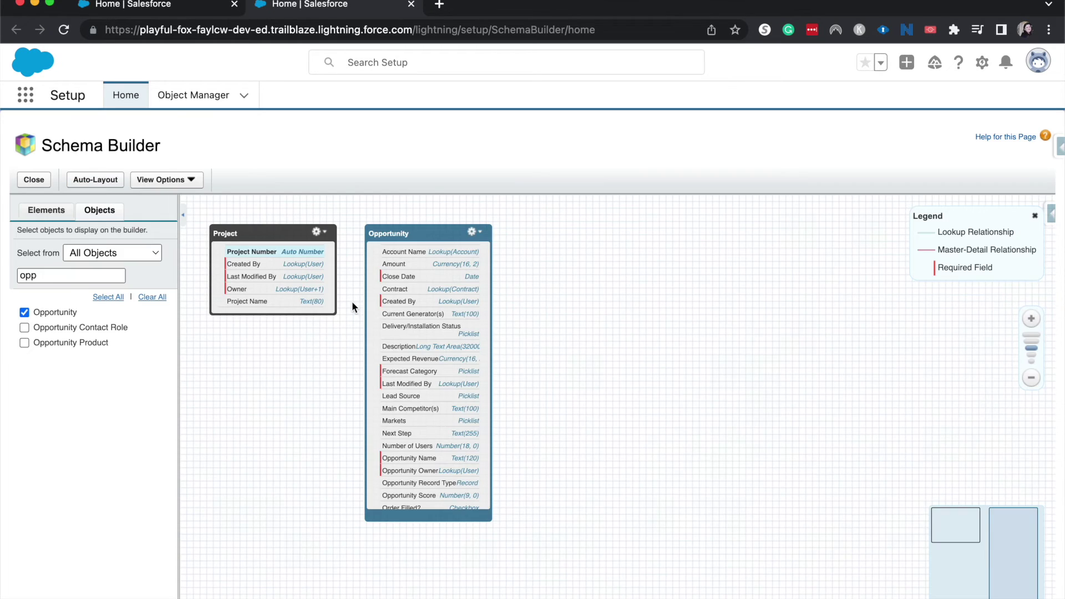
left_click_drag(306, 372, 518, 405)
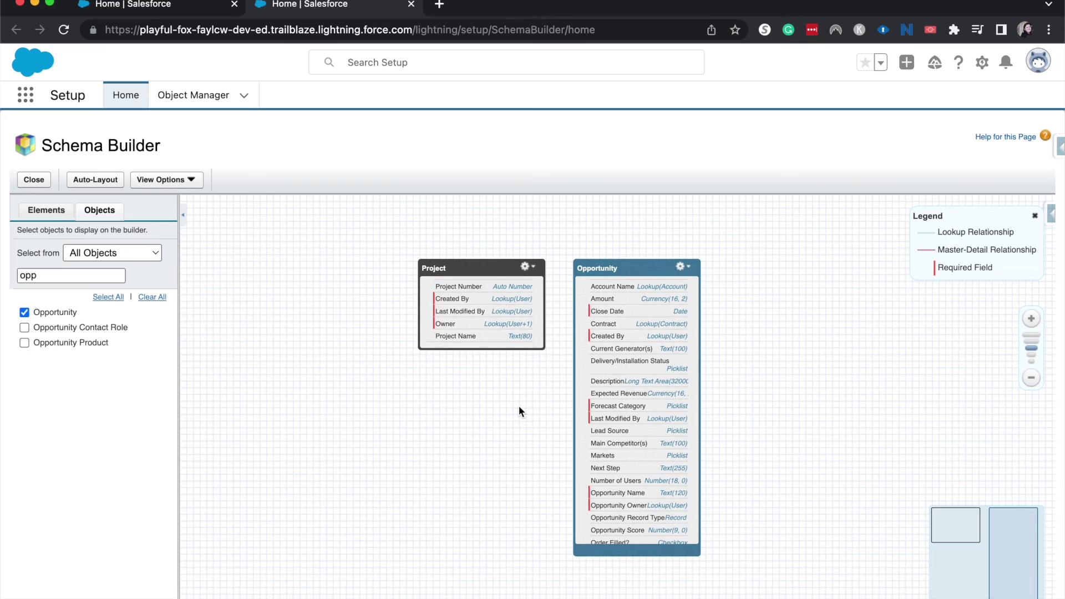
left_click_drag(484, 256, 369, 299)
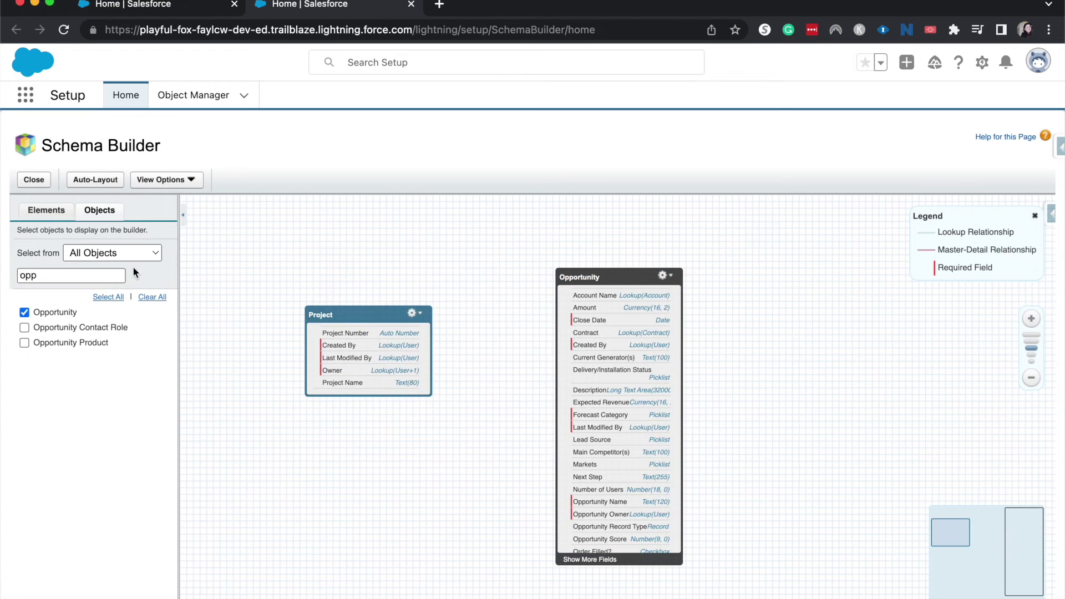
left_click(48, 213)
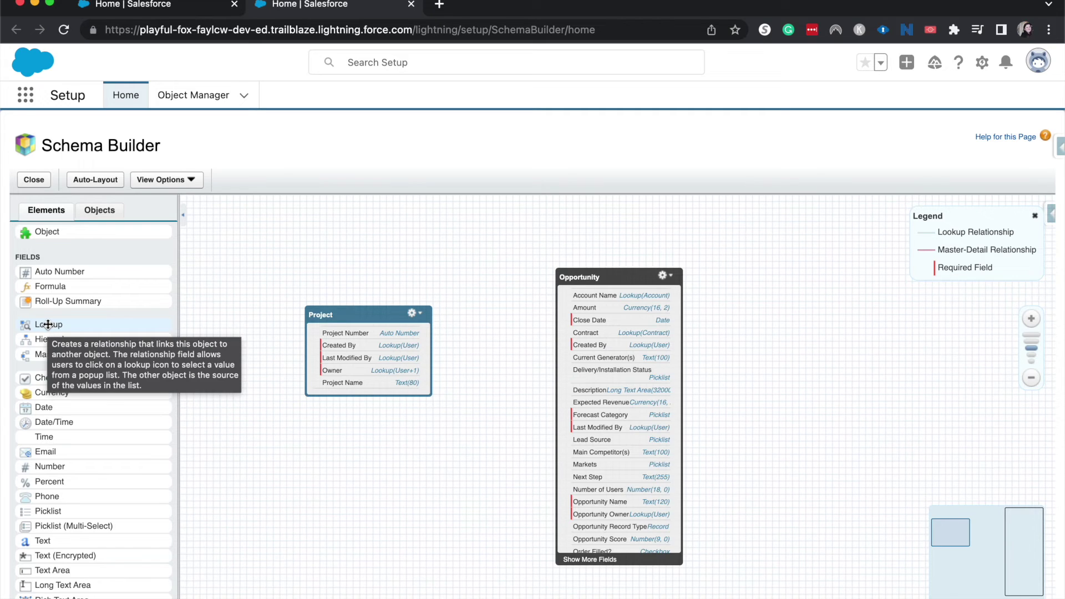
left_click_drag(48, 325, 361, 348)
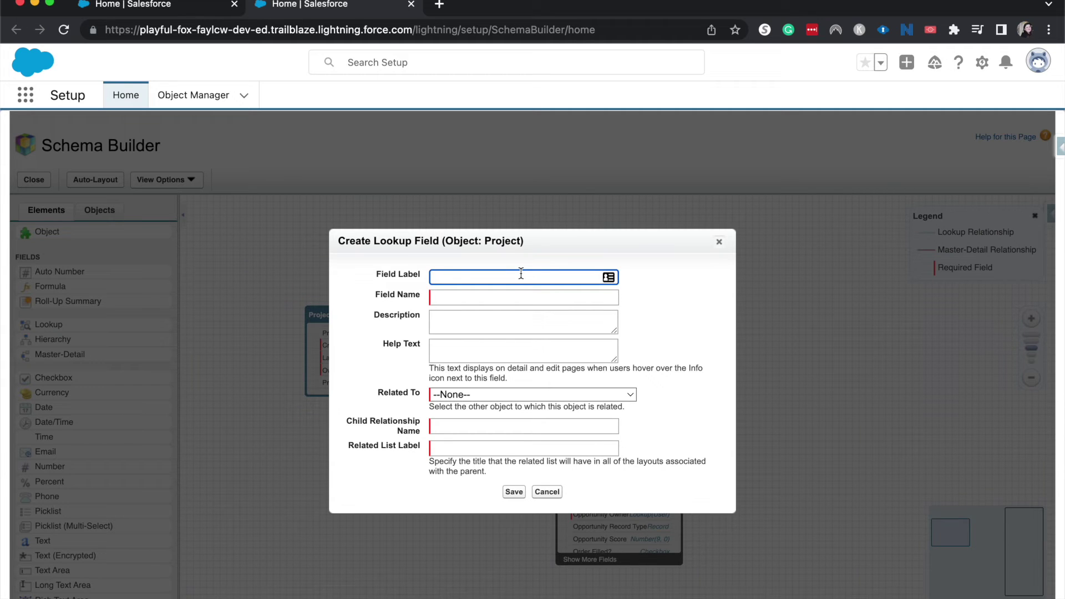
Label the Project lookup 'Related Opportunity' and set its Related To object to Opportunity.
type("Related Opportunity")
key("Tab")
key("Tab")
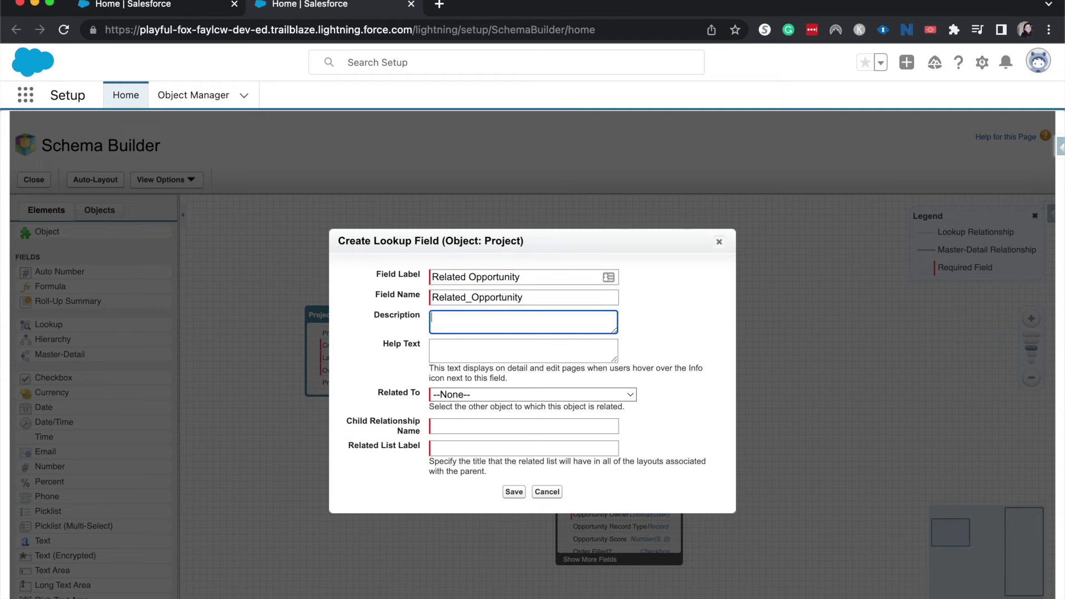
key("Tab")
key("Tab")
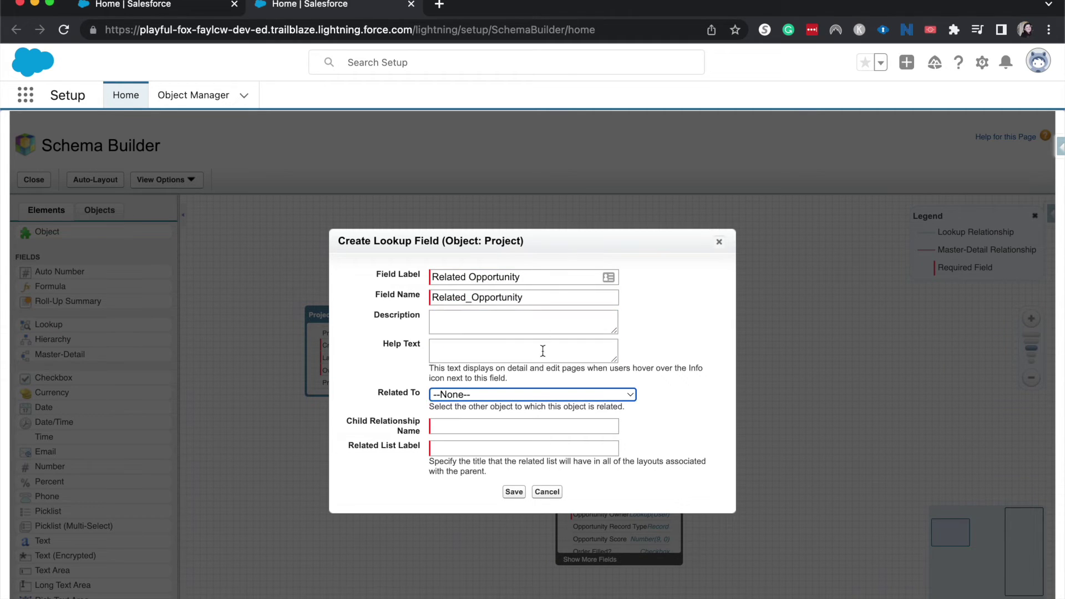
left_click(505, 403)
left_click(505, 395)
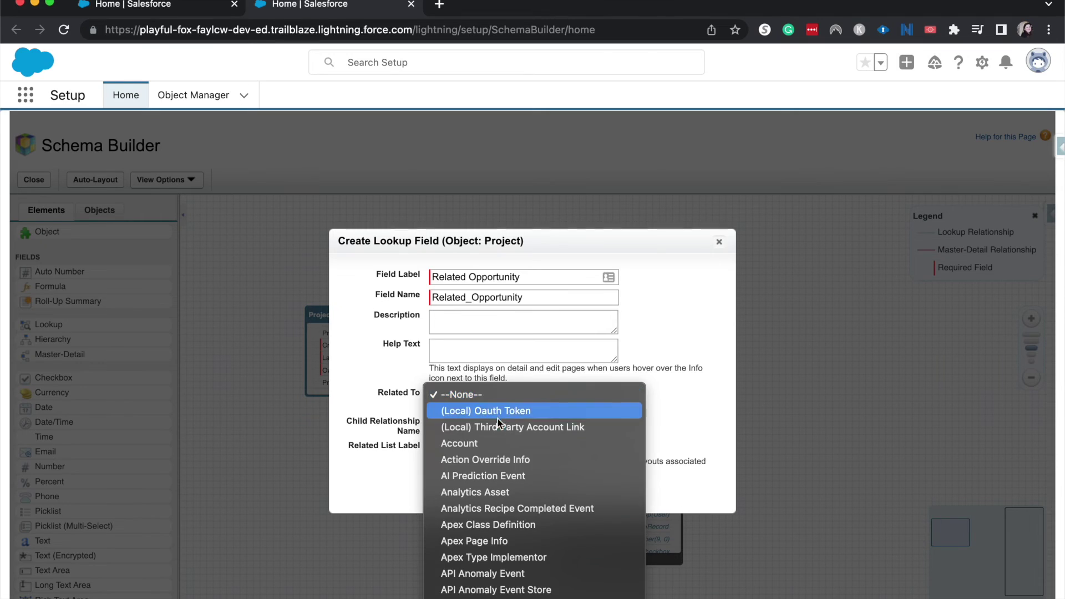
scroll(499, 423, "down", 10)
scroll(498, 427, "down", 20)
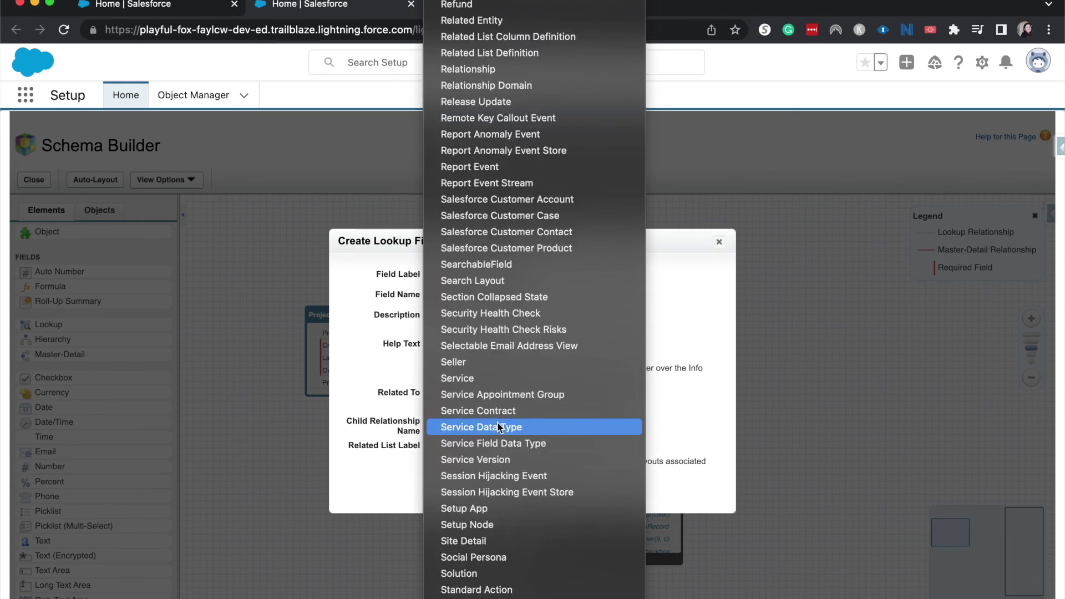
scroll(497, 426, "up", 5)
scroll(498, 426, "up", 20)
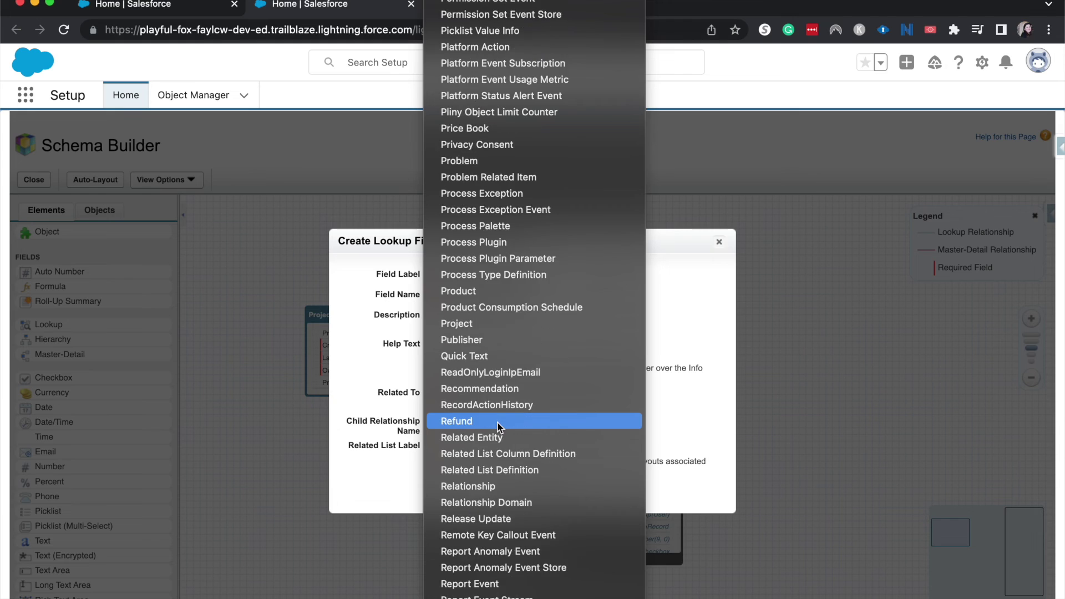
scroll(497, 427, "up", 8)
scroll(498, 426, "down", 12)
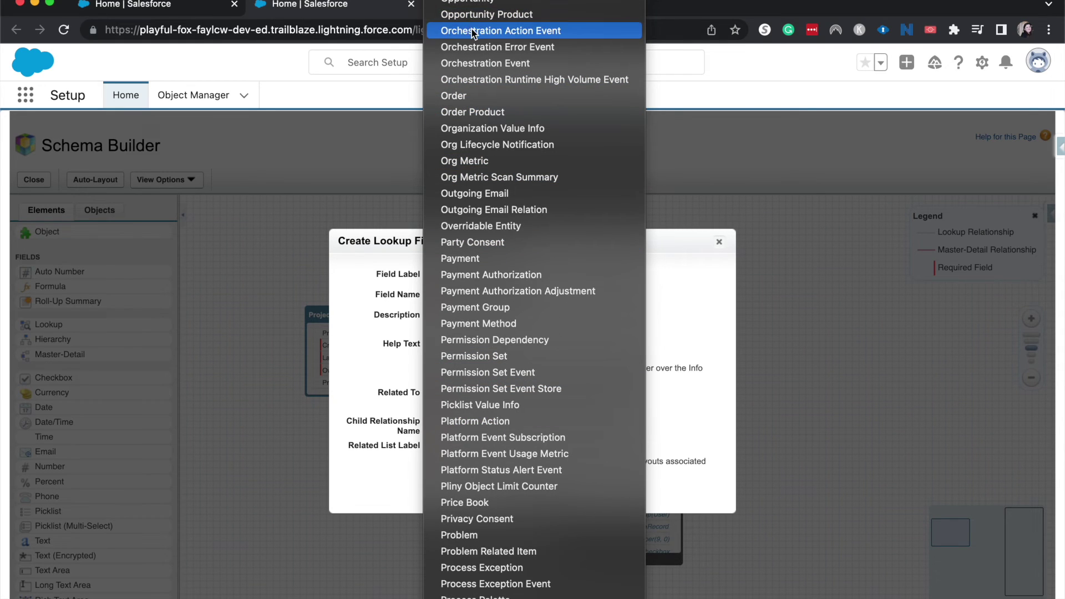
left_click(472, 3)
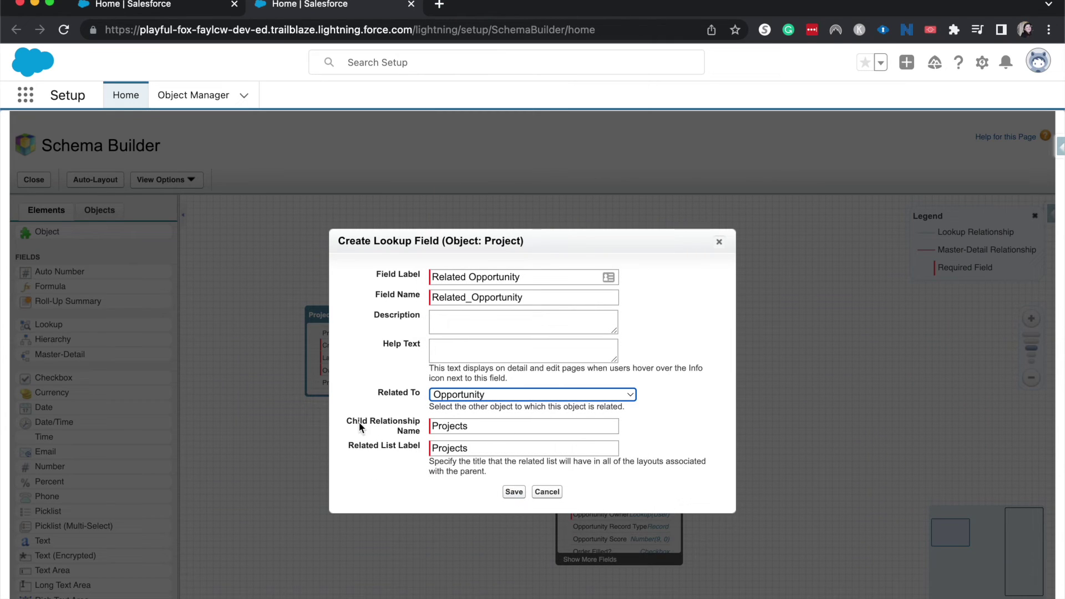
left_click_drag(359, 425, 390, 432)
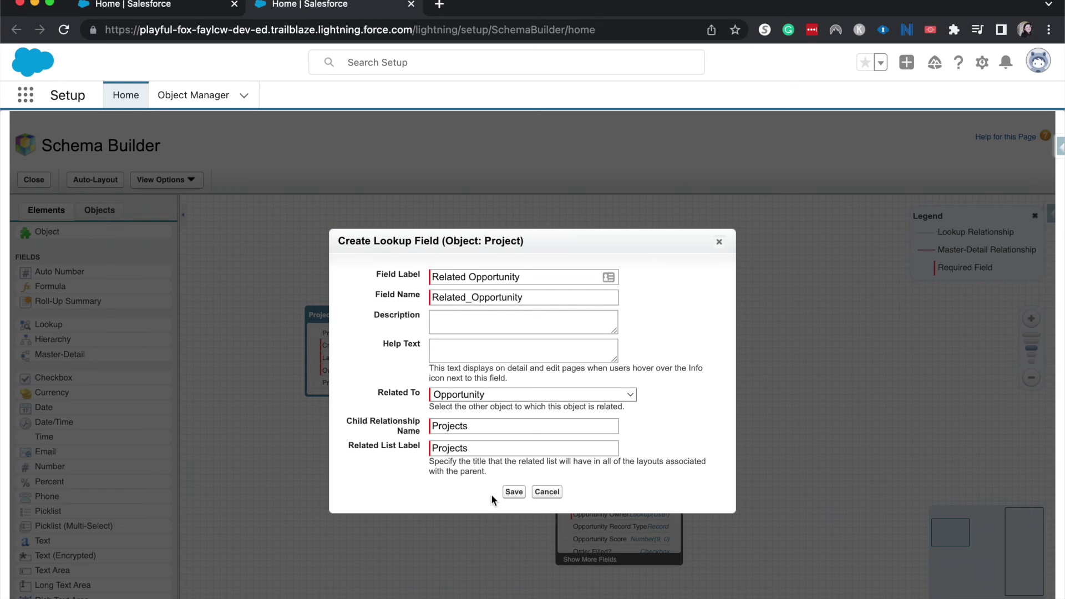
Save the Related Opportunity lookup field and nudge the canvas slightly.
left_click(513, 492)
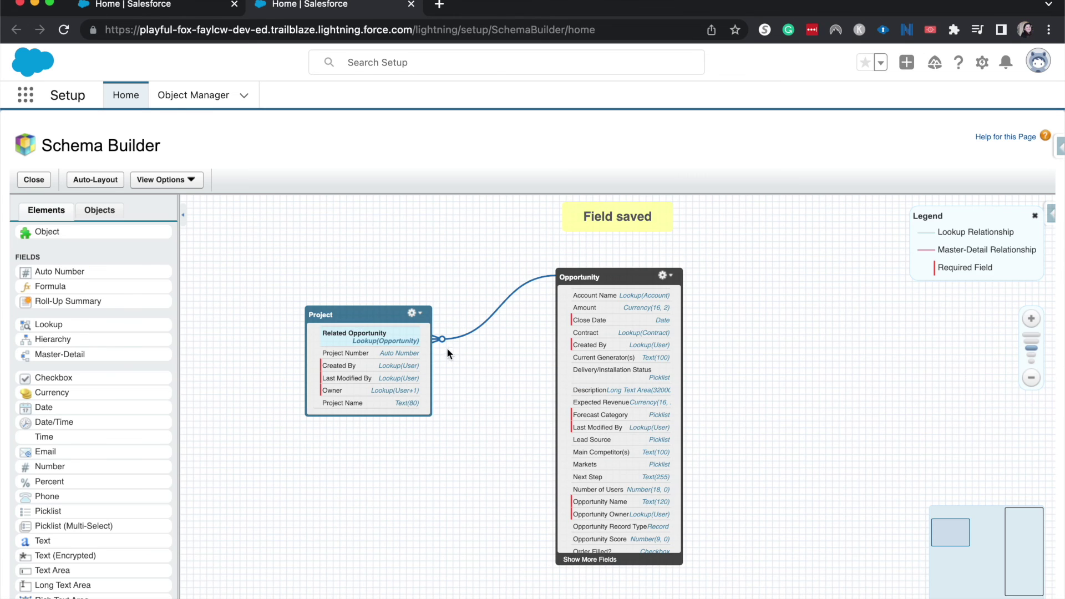
left_click_drag(435, 343, 449, 351)
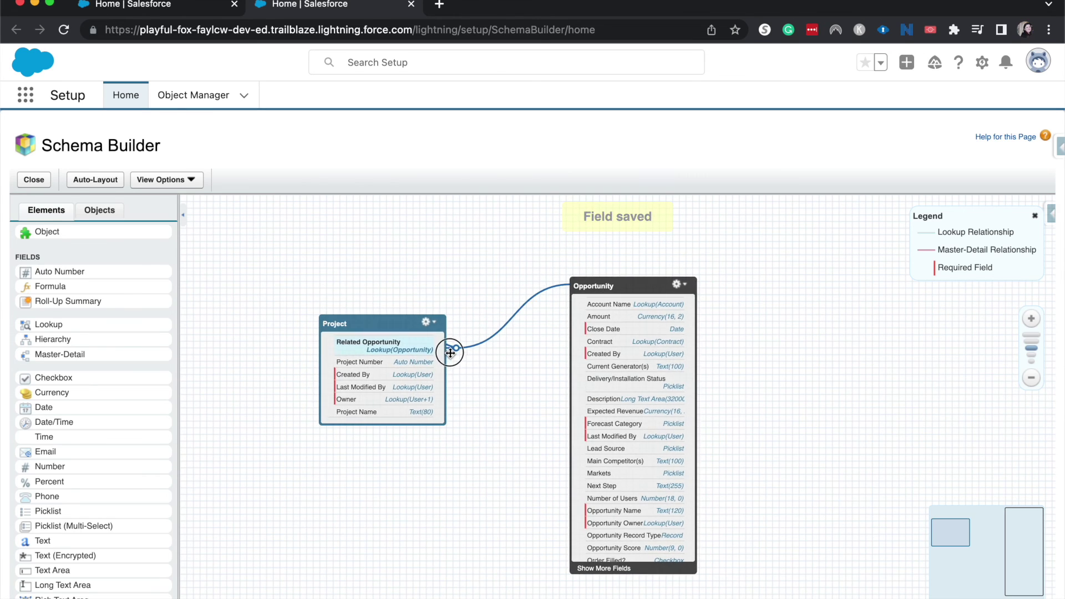